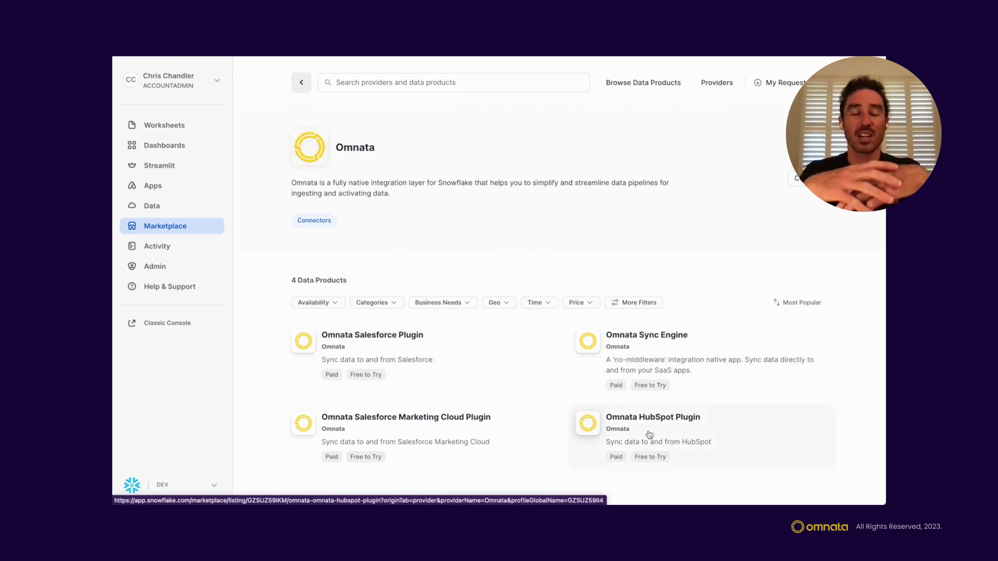
# Step: Get the Omnata Sync Engine from the Marketplace, using COMPUTE_WH as the installation warehouse
pyautogui.click(662, 350)
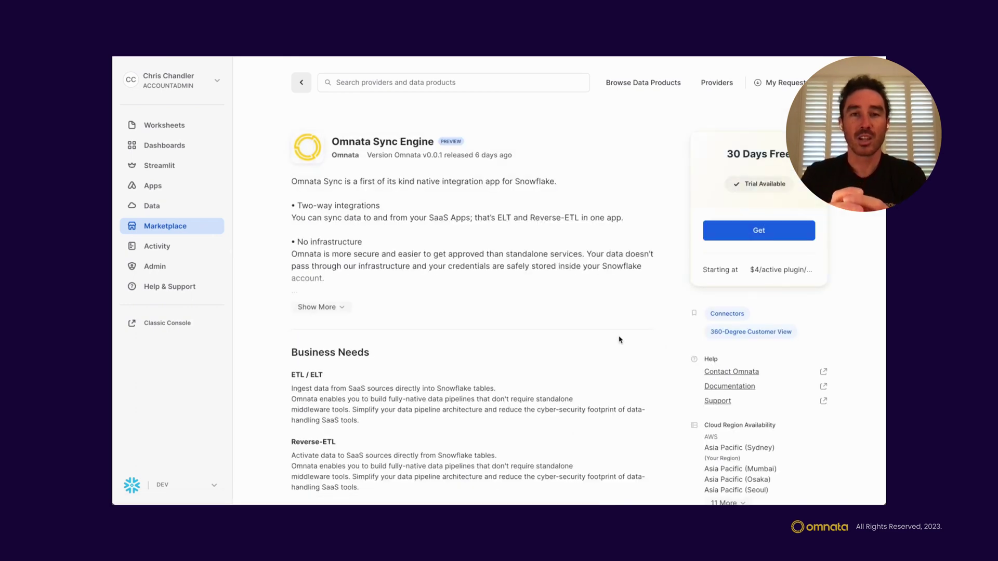
pyautogui.scroll(-1, 614, 338)
pyautogui.scroll(1, 613, 338)
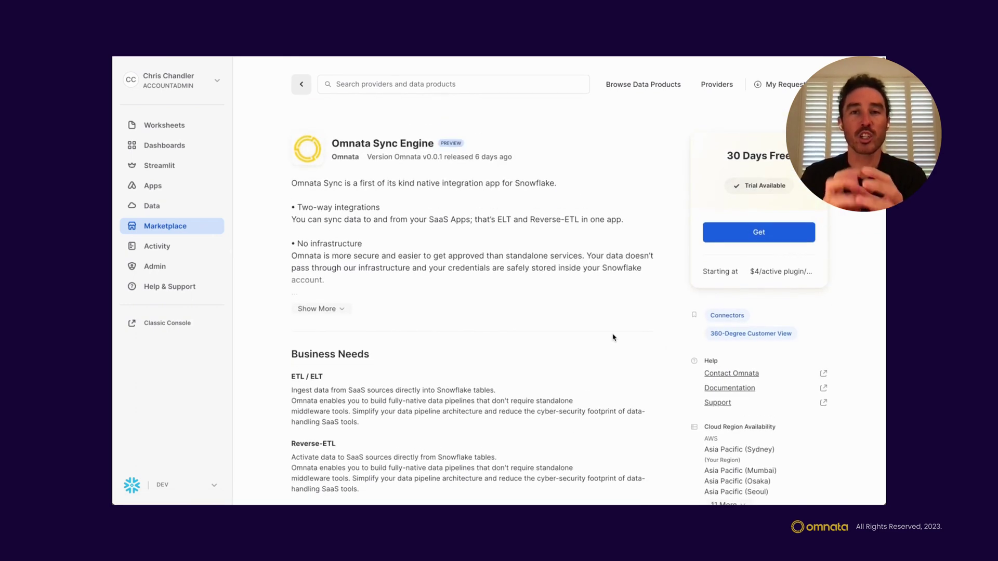
pyautogui.click(754, 235)
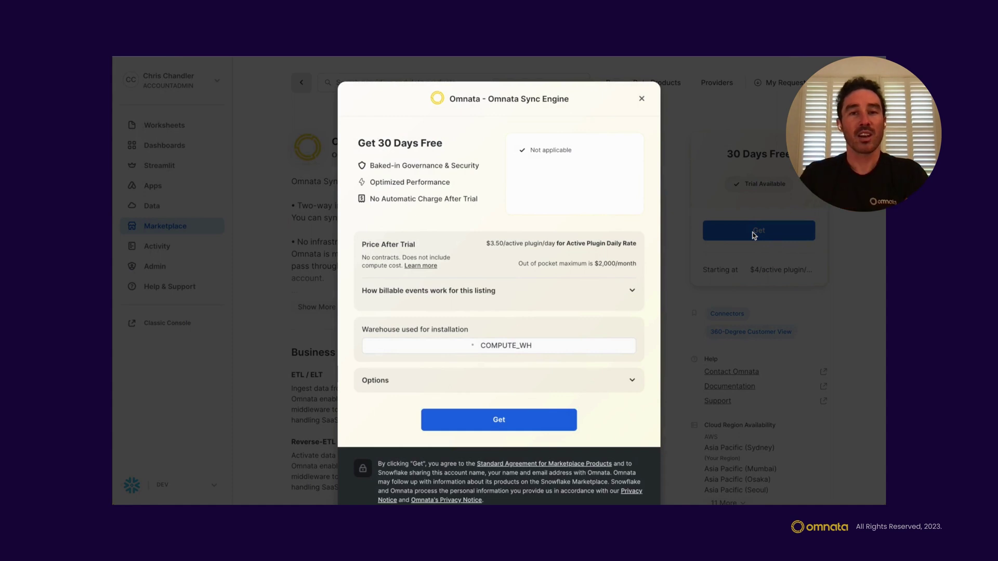
pyautogui.scroll(-1, 524, 307)
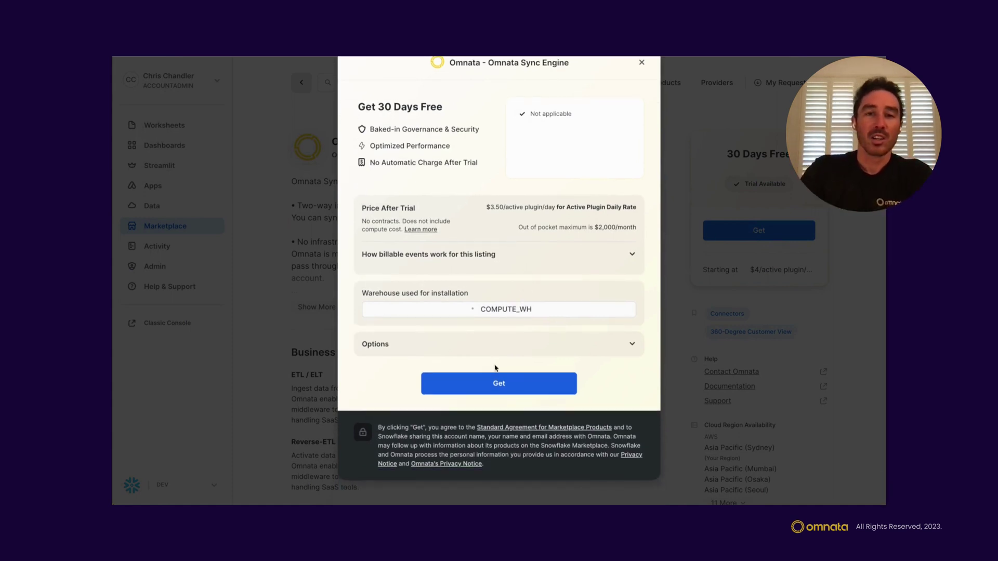
pyautogui.click(499, 349)
pyautogui.click(499, 349)
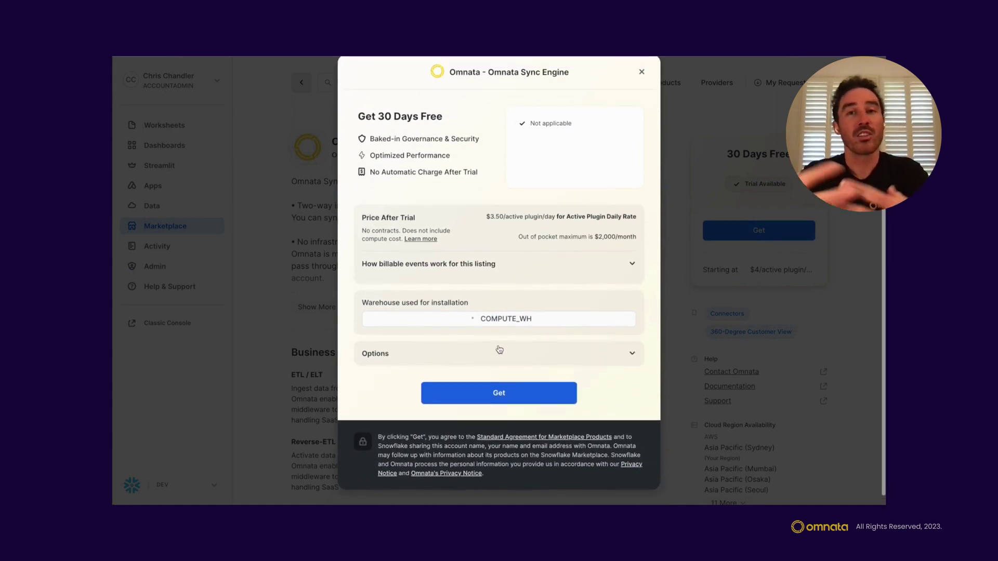
pyautogui.click(485, 424)
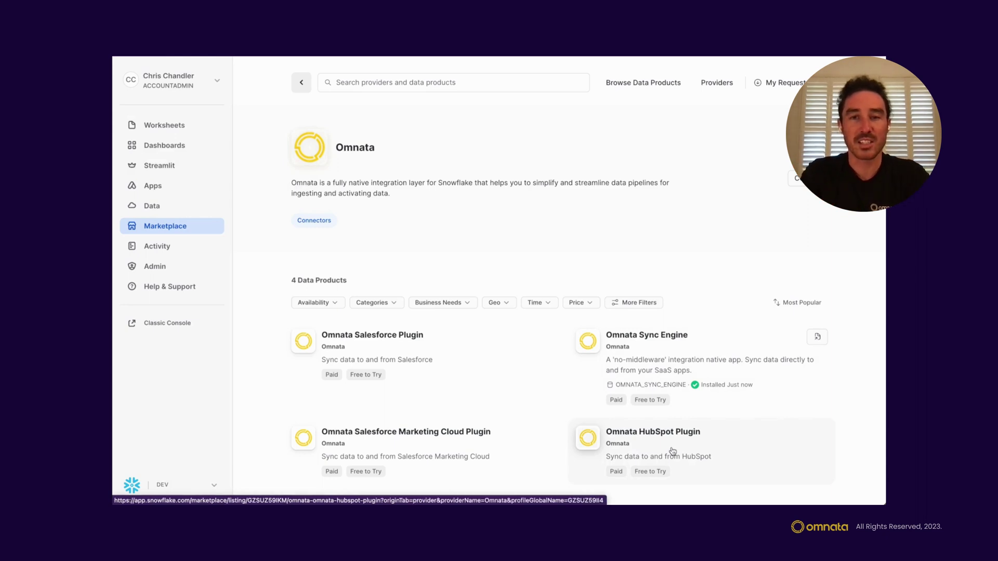
# Step: Get the Omnata HubSpot Plugin from Omnata's Marketplace listings and dismiss the installation notice
pyautogui.click(672, 451)
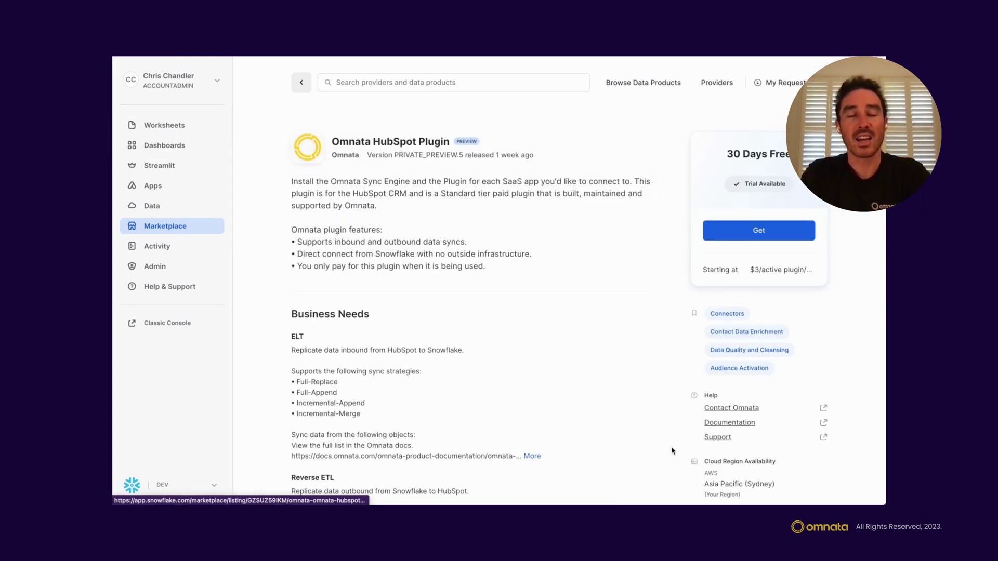
pyautogui.scroll(-2, 585, 382)
pyautogui.scroll(1, 585, 383)
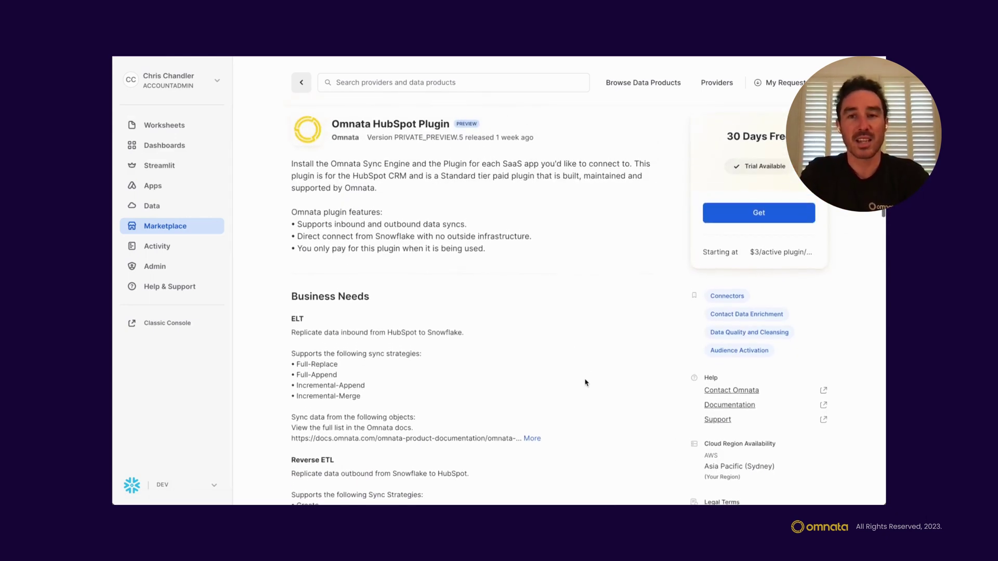
pyautogui.scroll(-2, 585, 383)
pyautogui.scroll(2, 587, 381)
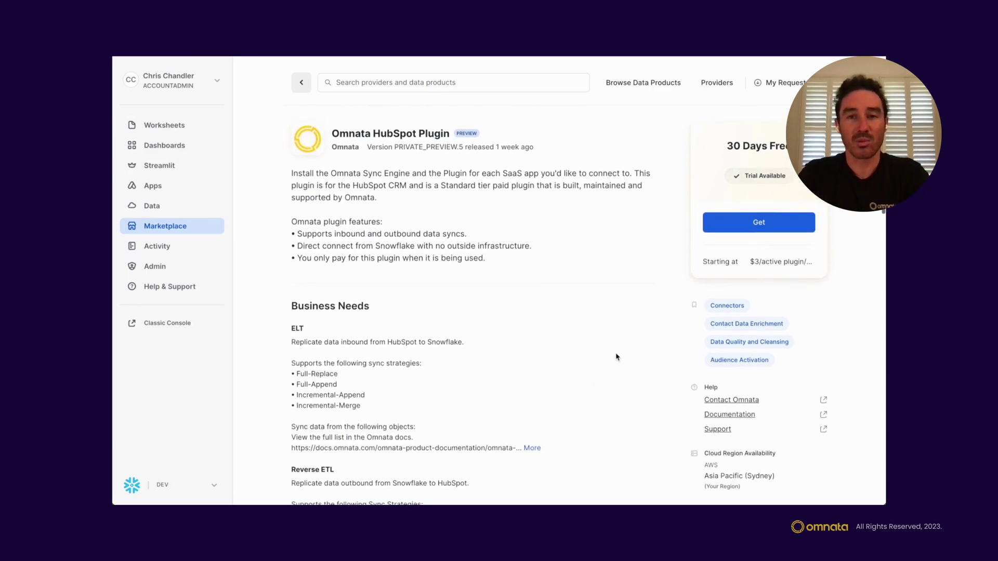
pyautogui.click(739, 229)
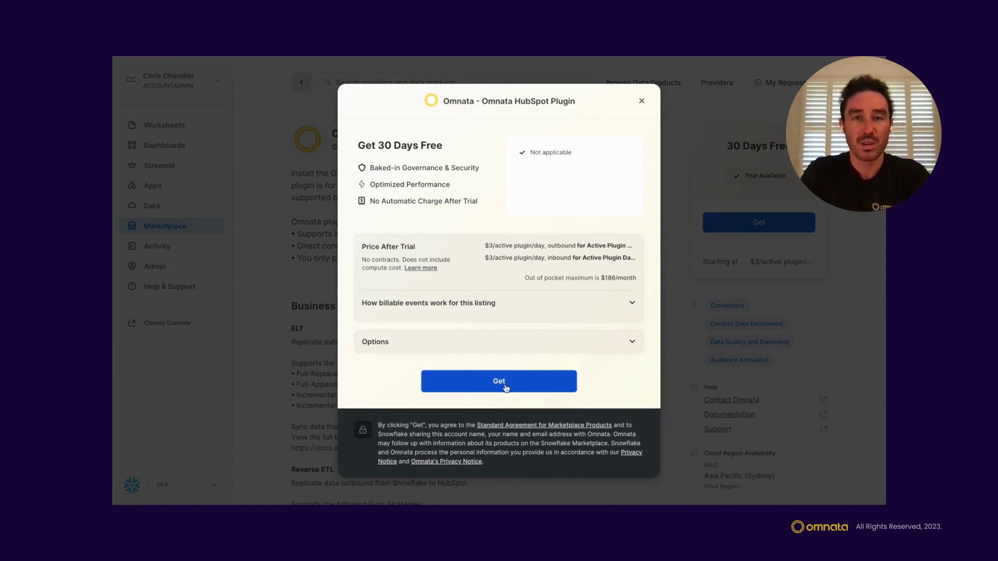
pyautogui.click(505, 387)
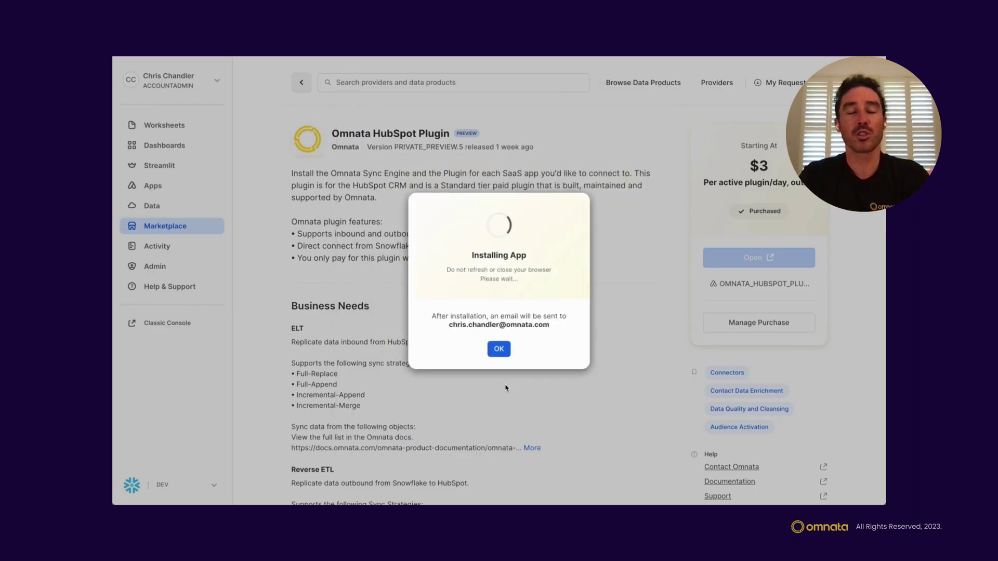
pyautogui.click(499, 351)
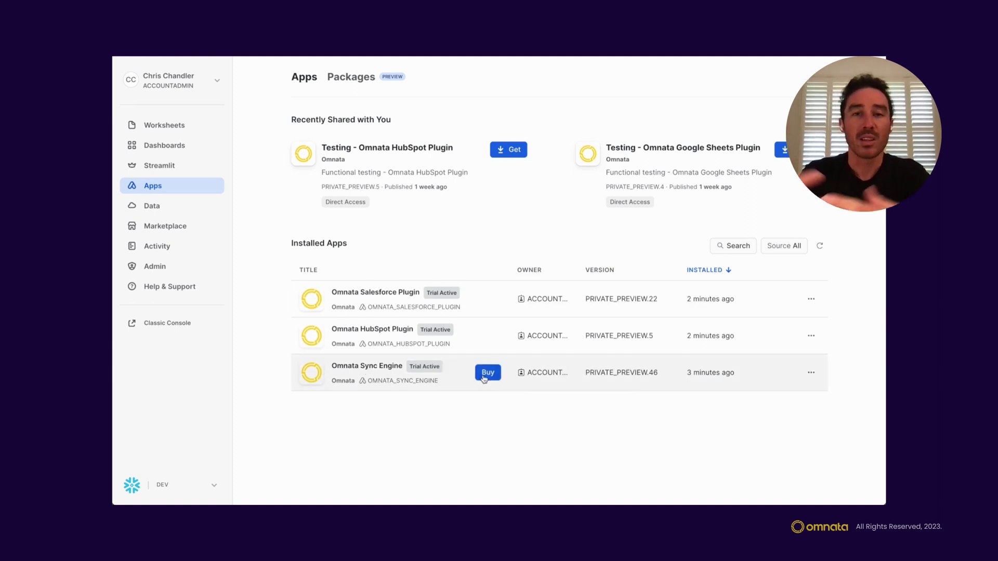
# Step: Open the Omnata Sync Engine app with warehouse COMPUTE_WH, run the SQL granting it usage on that warehouse, and recheck access
pyautogui.click(383, 369)
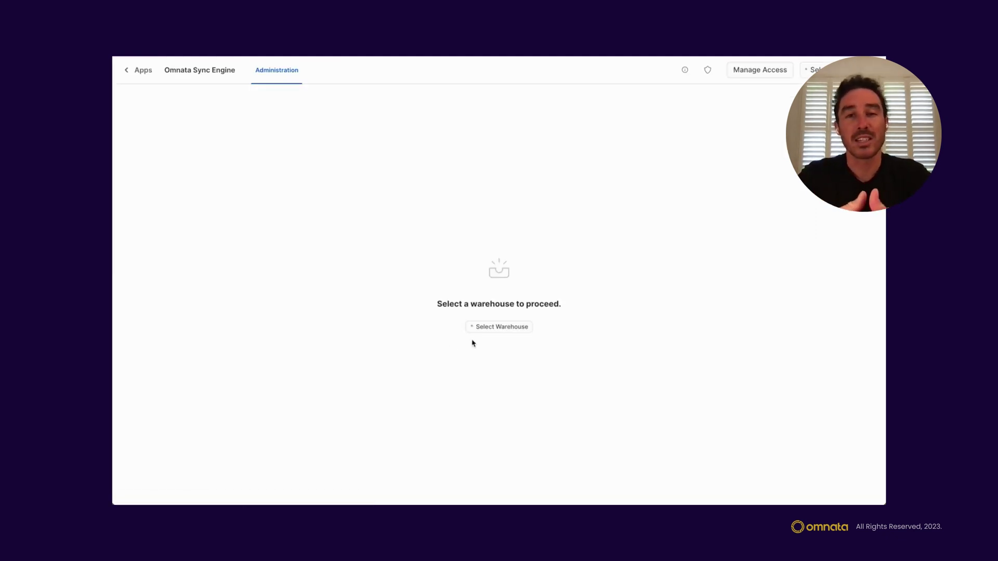
pyautogui.click(505, 330)
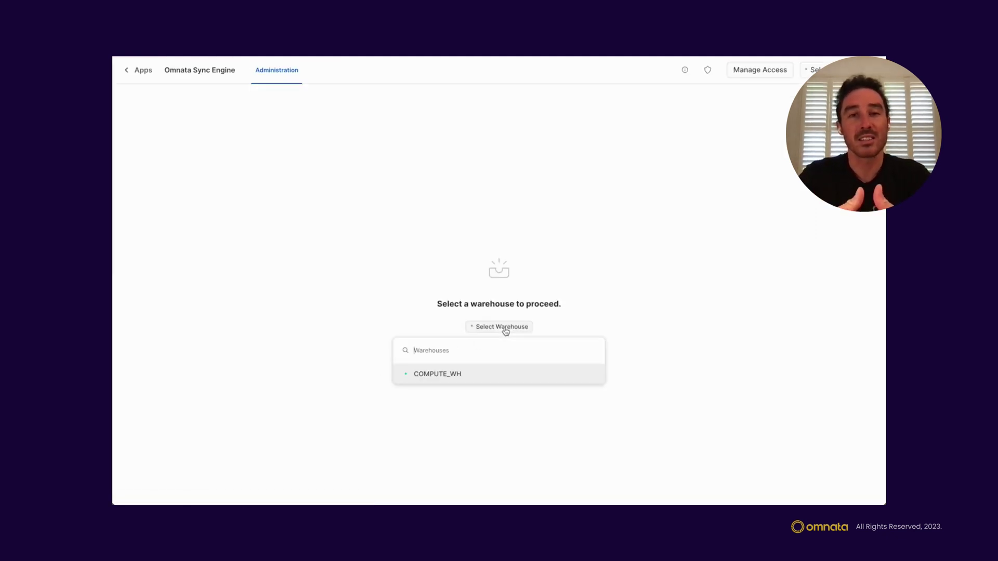
pyautogui.click(458, 381)
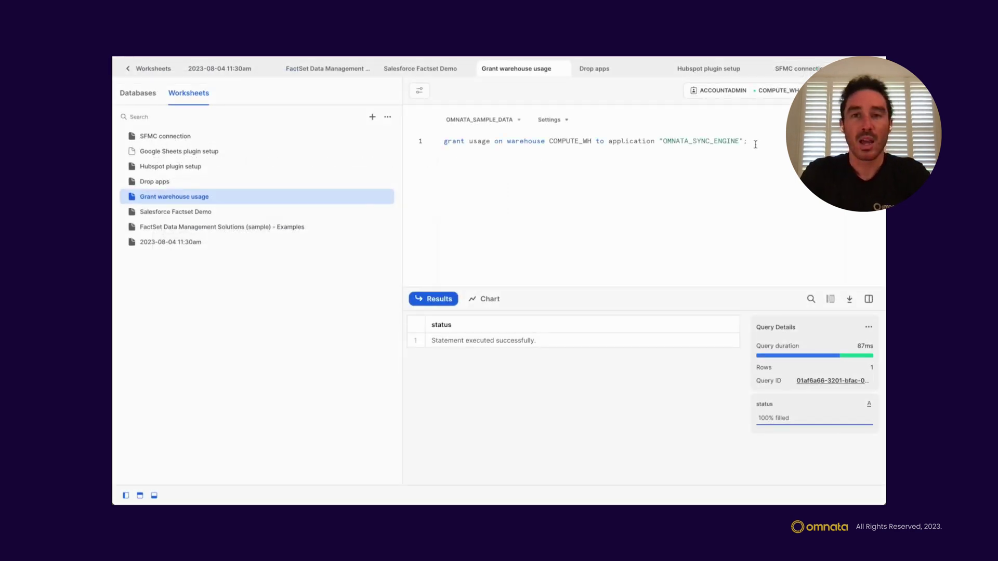
pyautogui.hotkey('ctrl', 'Return')
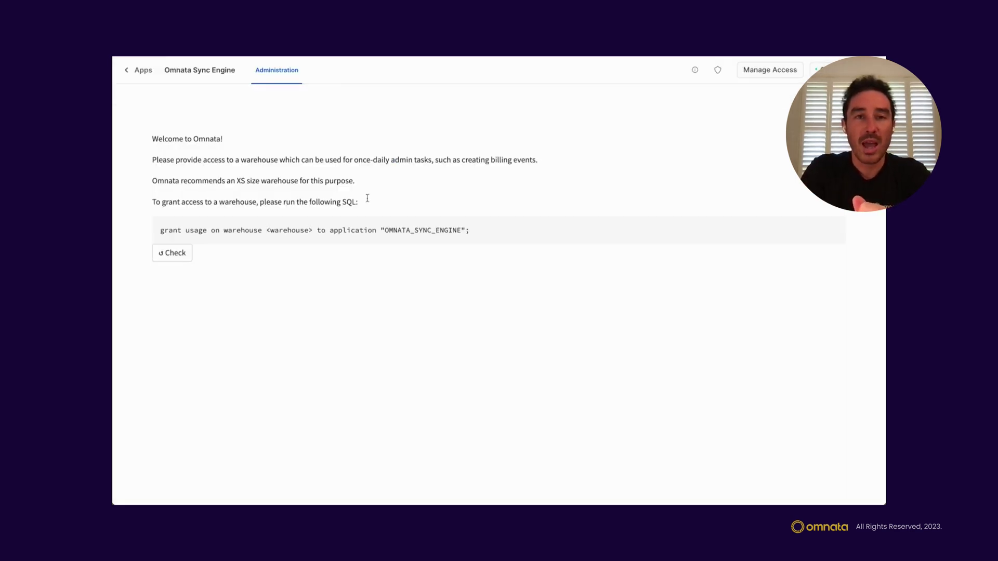
pyautogui.click(165, 255)
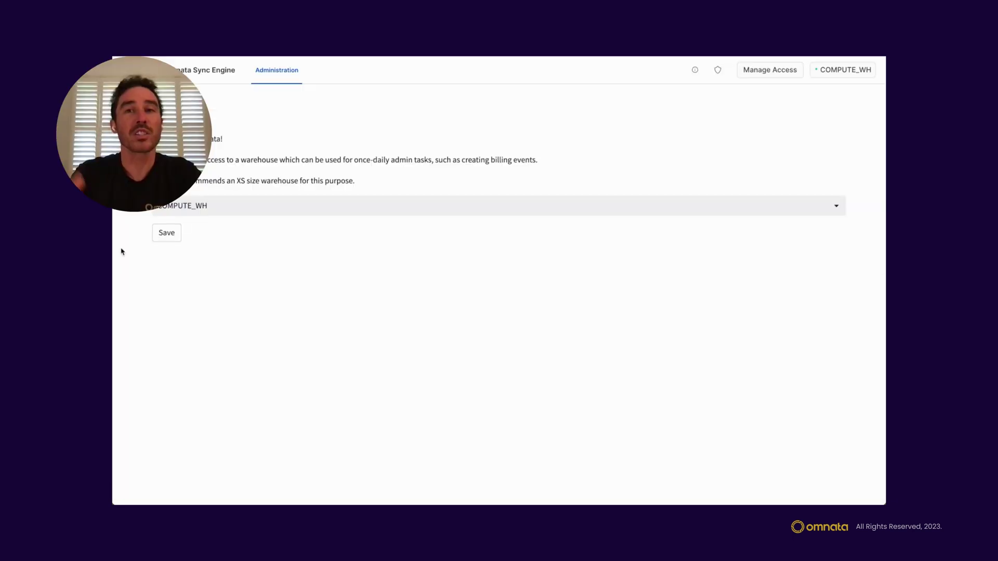
# Step: Save COMPUTE_WH as the Sync Engine's admin-task warehouse and grant the app the EXECUTE TASK privilege
pyautogui.click(162, 235)
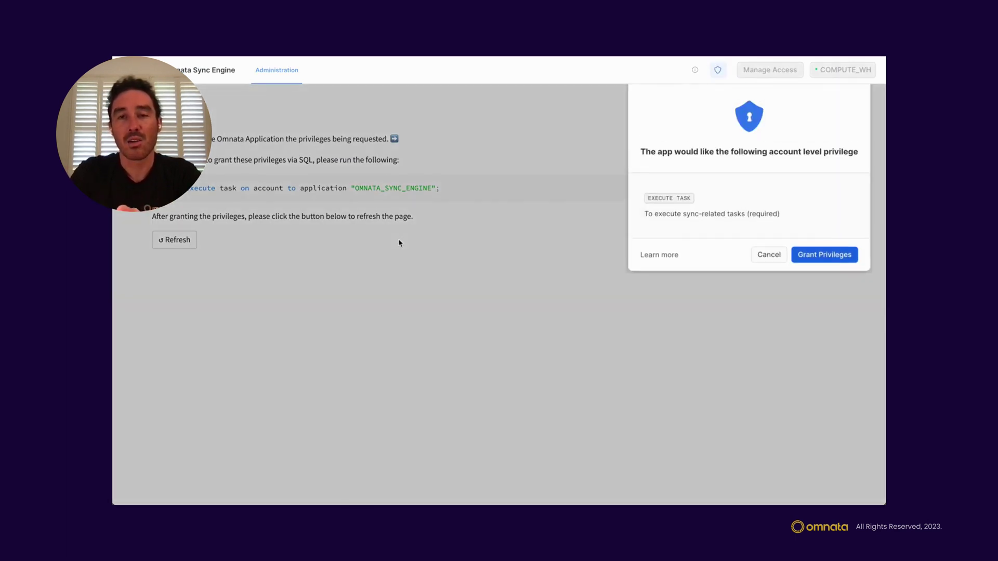
pyautogui.click(828, 259)
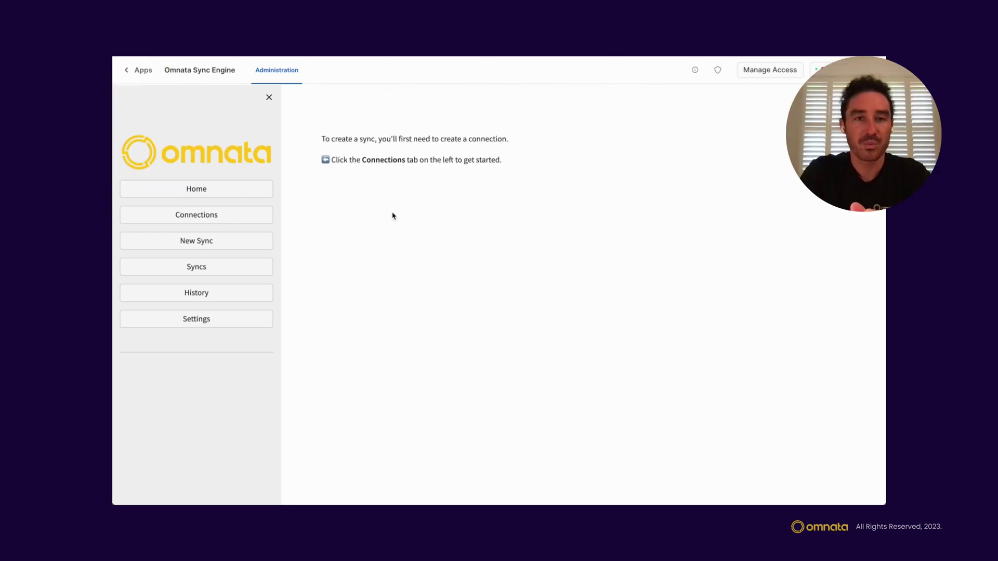
pyautogui.click(134, 72)
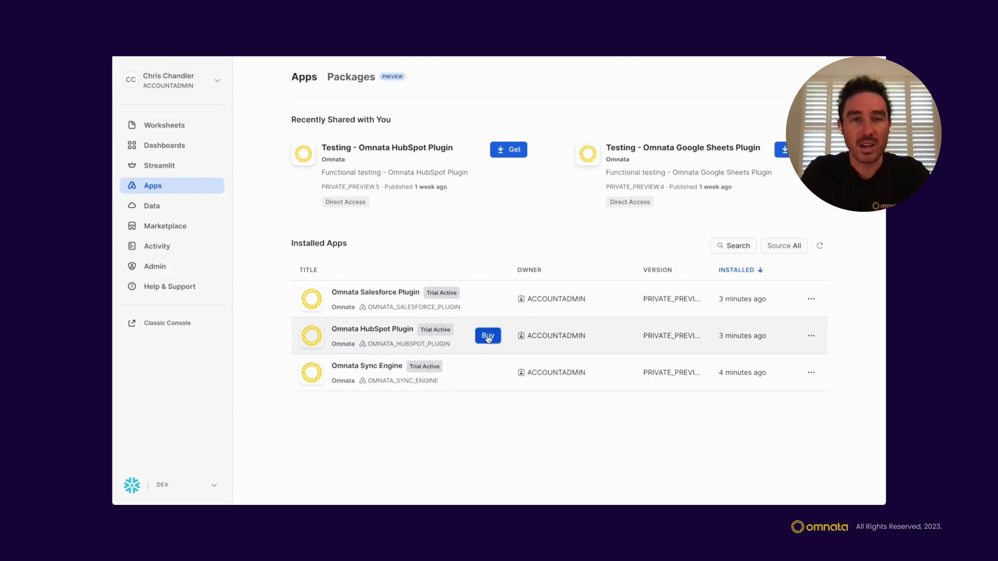
# Step: Open the Omnata HubSpot Plugin's setup and create a new SQL worksheet named HubSpot Config
pyautogui.click(361, 330)
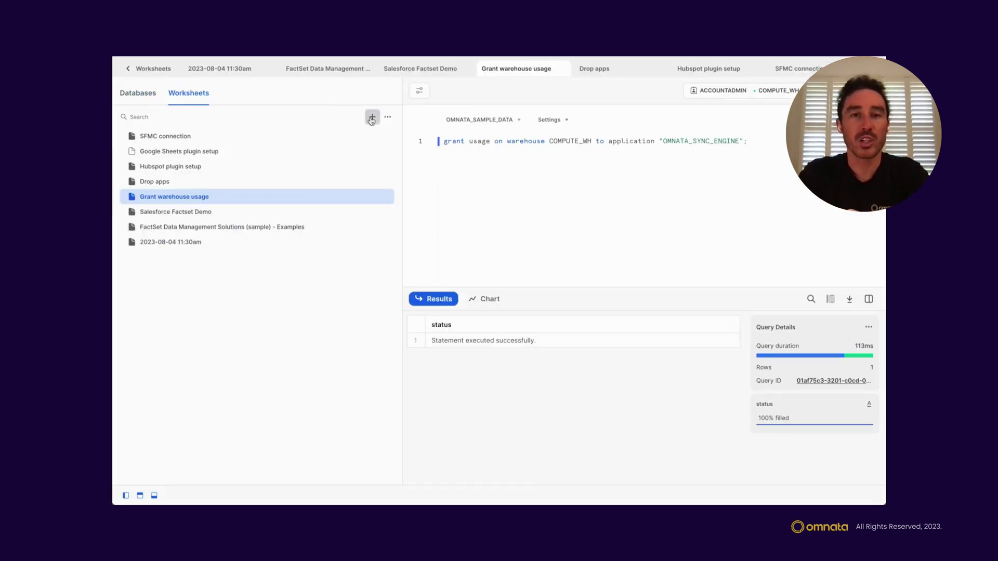
pyautogui.click(371, 117)
pyautogui.click(354, 138)
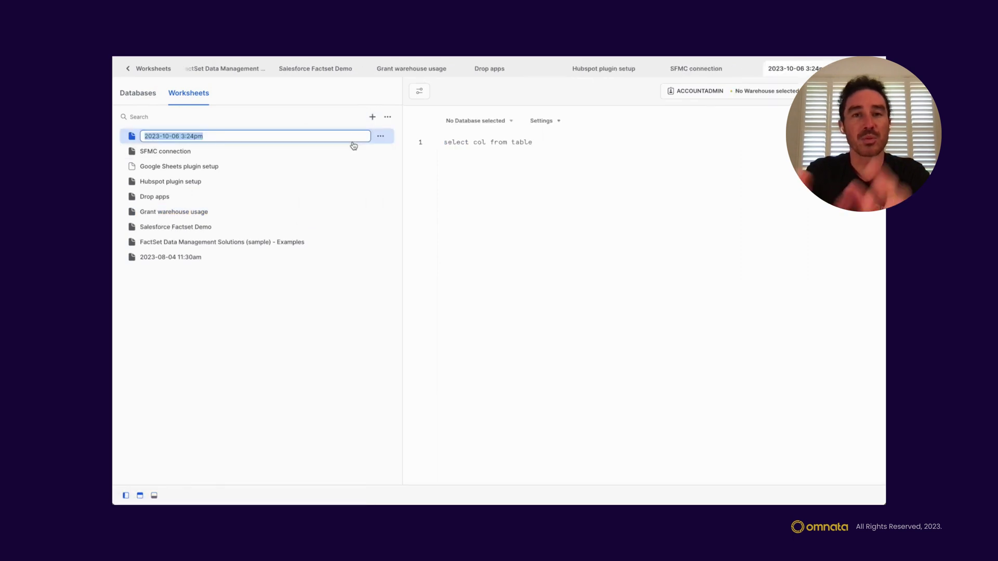
pyautogui.write('HubSpot')
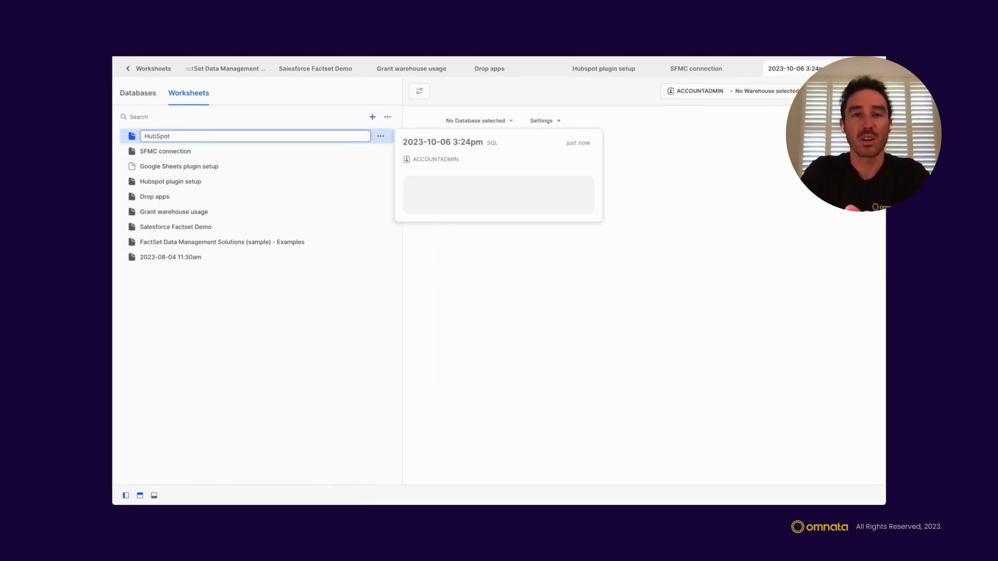
pyautogui.write(' Config')
pyautogui.press('Return')
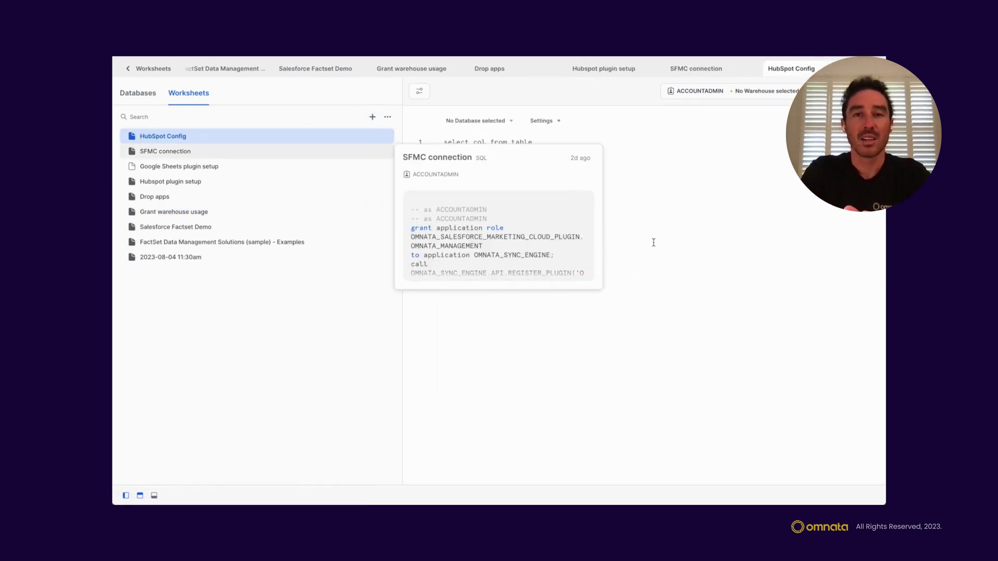
# Step: Enter and run SQL granting role OMNATA_HUBSPOT_PLUGIN.OMNATA_MANAGEMENT to application OMNATA_SYNC_ENGINE and calling OMNATA_SYNC_ENGINE.API.REGISTER_PLUGIN('OMNATA_HUBSPOT_PLUGIN')
pyautogui.write("-- as ACCOUNTADMIN grant application role OMNATA_HUBSPOT_PLUGIN.OMNATA_MANAGEMENT to application OMNATA_SYNC_ENGINE; call OMNATA_SYNC_ENGINE.API.REGISTER_PLUGIN('OMNATA_HUBSPOT_PLUGIN');")
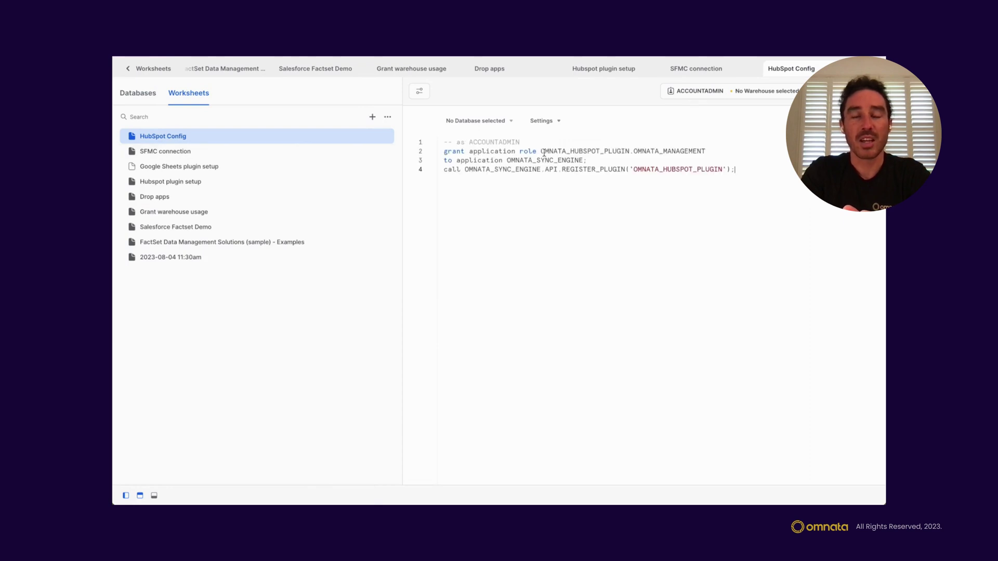
pyautogui.hotkey('ctrl', 'a')
pyautogui.hotkey('ctrl', 'Return')
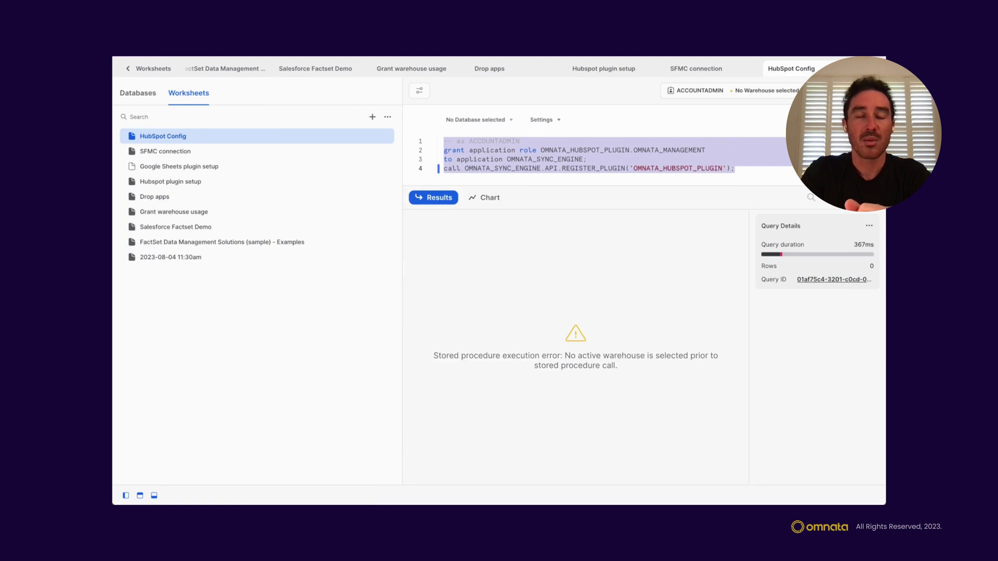
# Step: Set the HubSpot Config worksheet's warehouse to COMPUTE_WH and rerun all of its statements
pyautogui.click(773, 98)
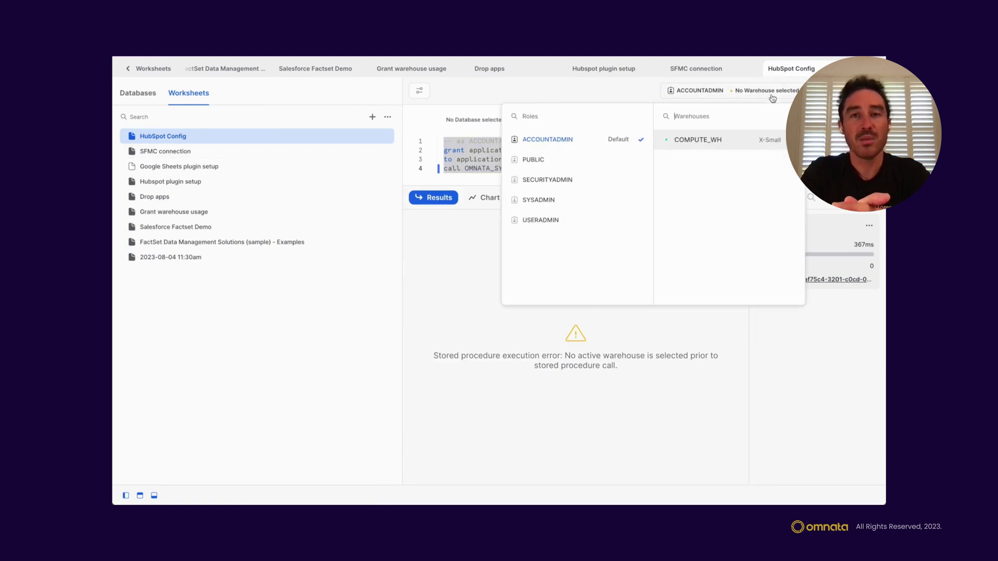
pyautogui.click(702, 141)
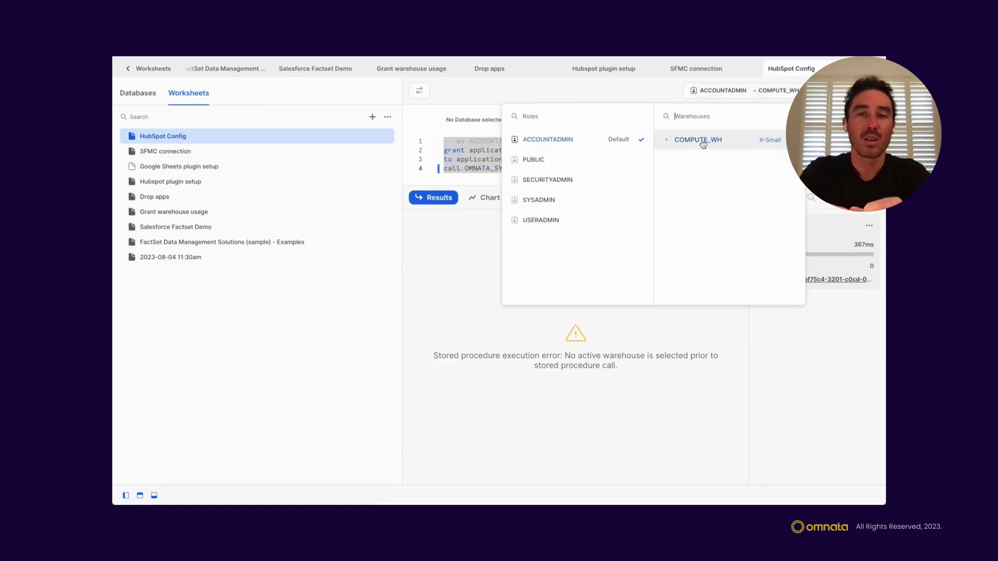
pyautogui.click(649, 89)
pyautogui.click(752, 173)
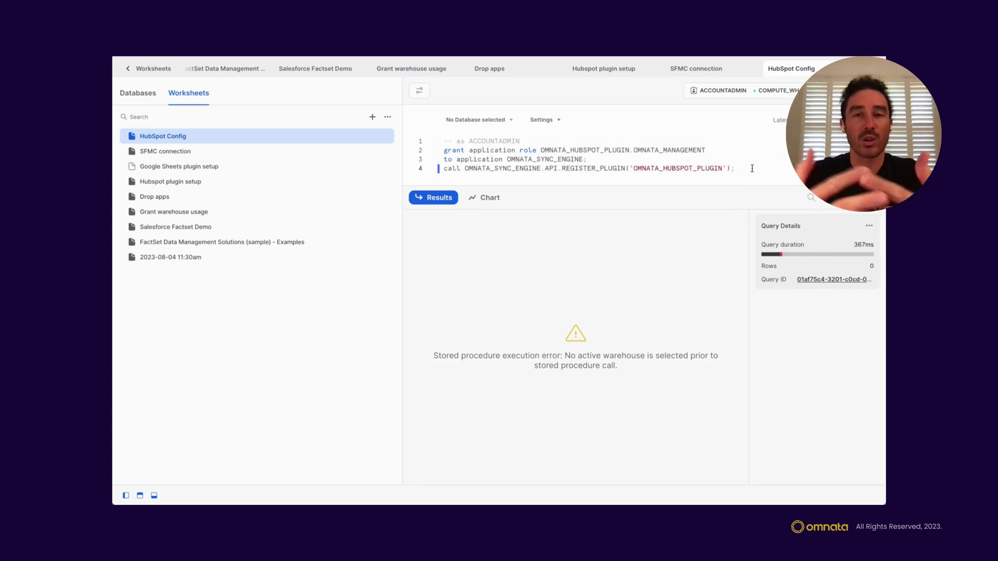
pyautogui.hotkey('ctrl', 'a')
pyautogui.hotkey('ctrl', 'Return')
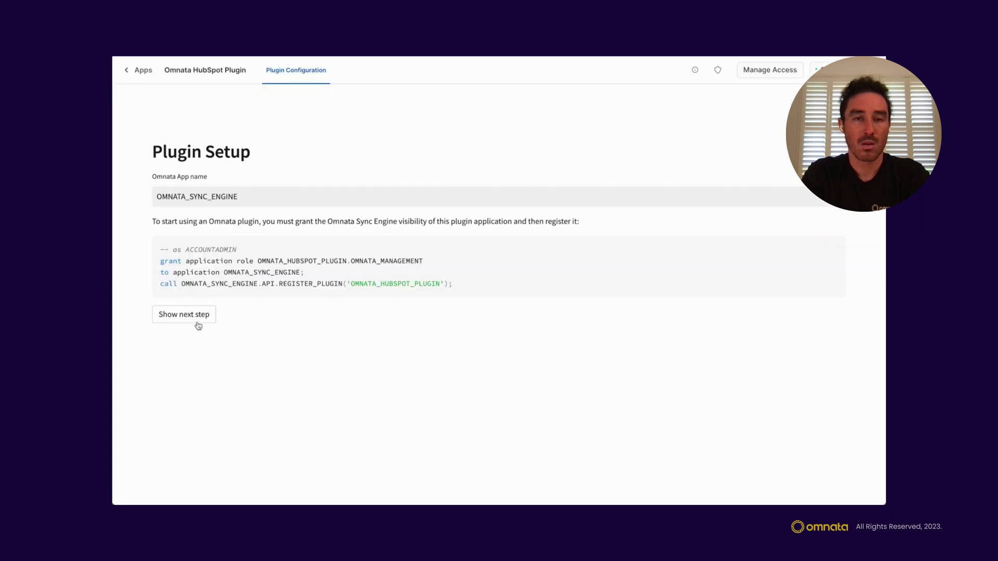
# Step: Run SQL granting role OMNATA_SYNC_ENGINE.PLUGIN_OMNATA__HUBSPOT to application OMNATA_HUBSPOT_PLUGIN, finish the plugin setup, and return to the installed apps list
pyautogui.click(194, 321)
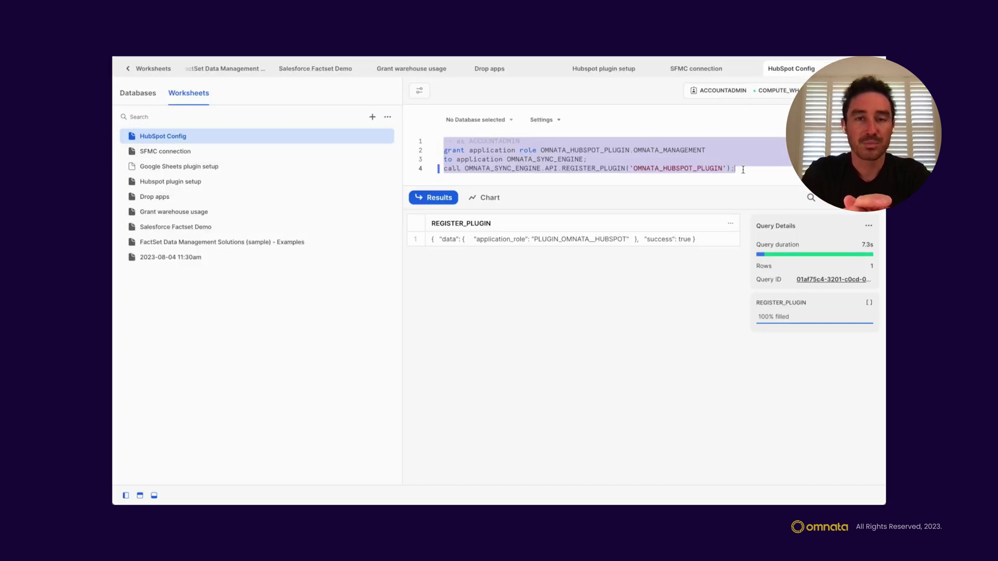
pyautogui.click(744, 171)
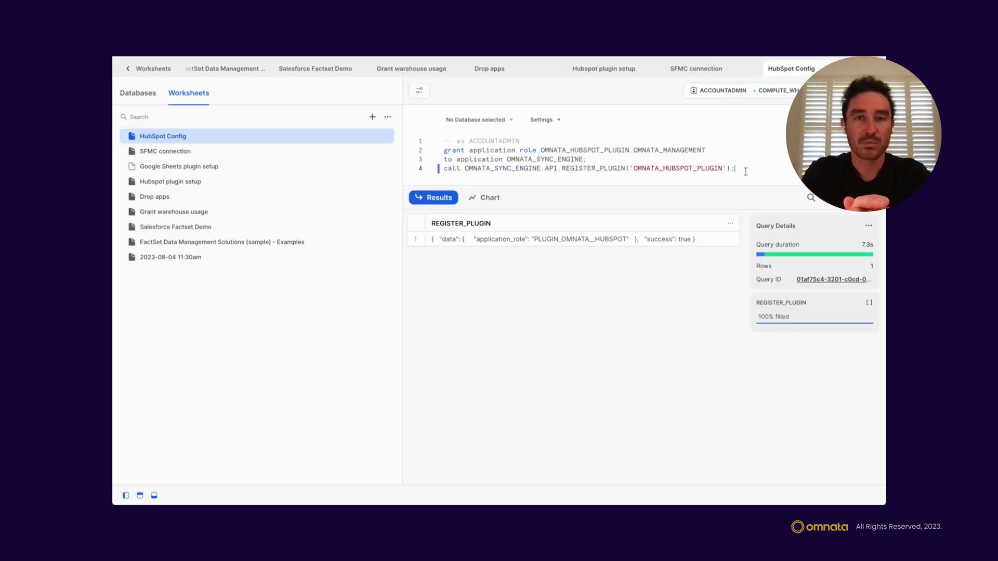
pyautogui.write('grant application role OMNATA_SYNC_ENGINE.PLUGIN_OMNATA__HUBSPOT to application OMNATA_HUBSPOT_PLUGIN;')
pyautogui.hotkey('ctrl', 'Return')
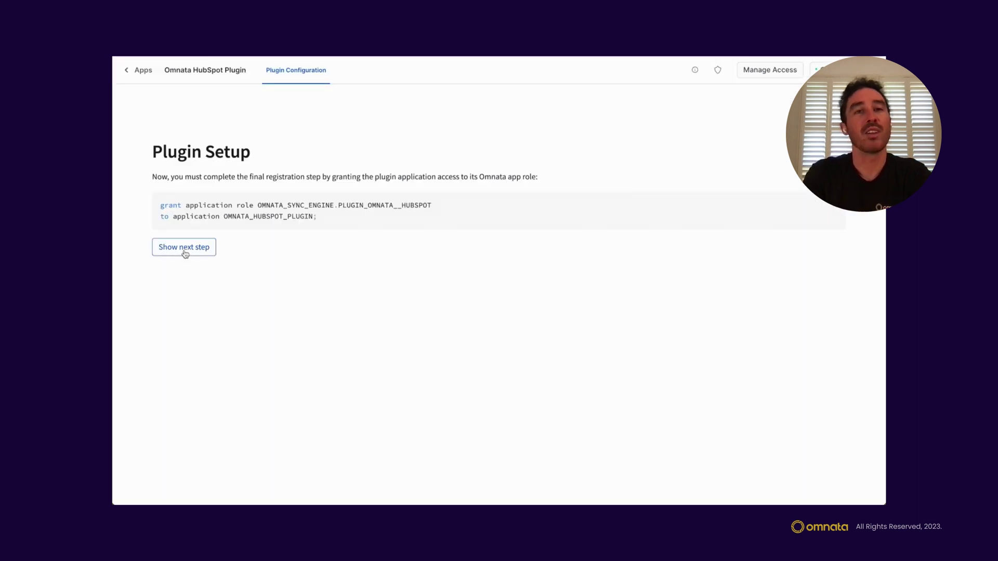
pyautogui.click(185, 253)
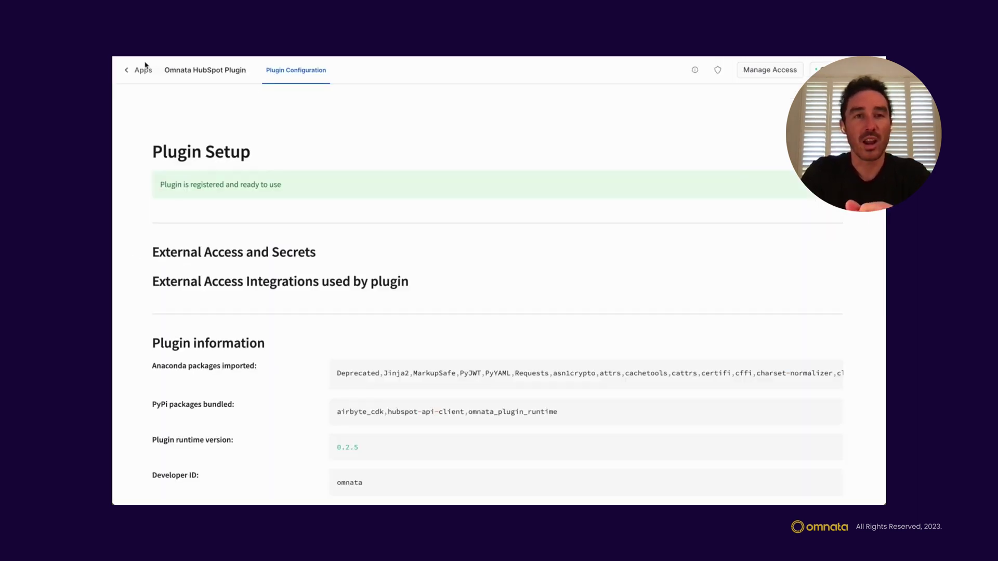
pyautogui.click(128, 70)
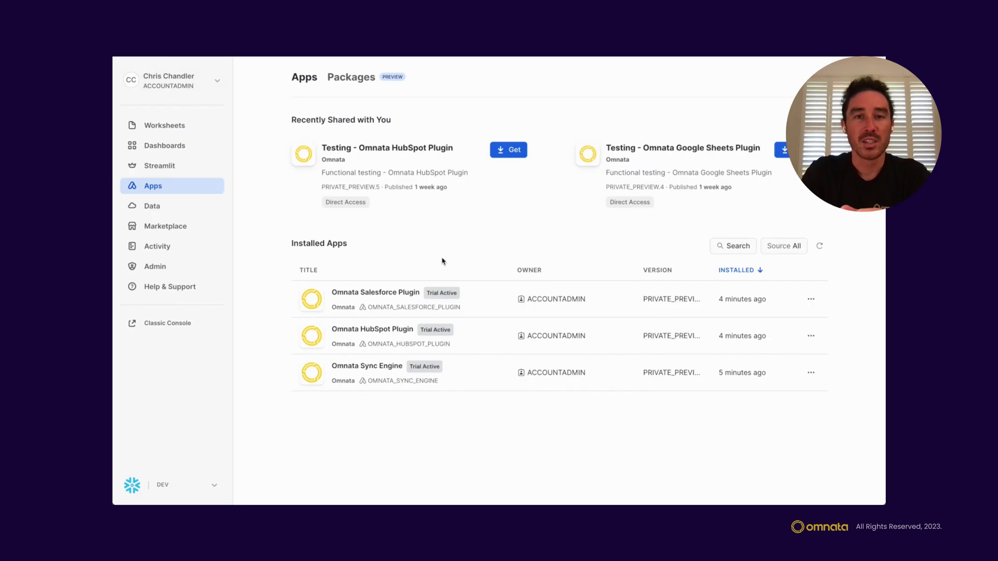
# Step: Open the installed Omnata Sync Engine app and start creating its first connection with the Hubspot plugin
pyautogui.click(369, 369)
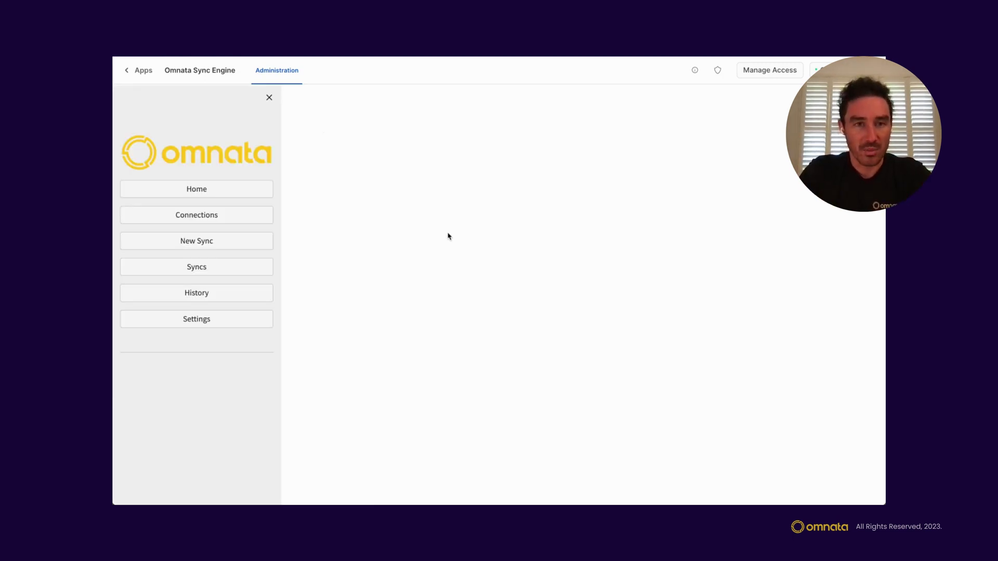
pyautogui.click(212, 221)
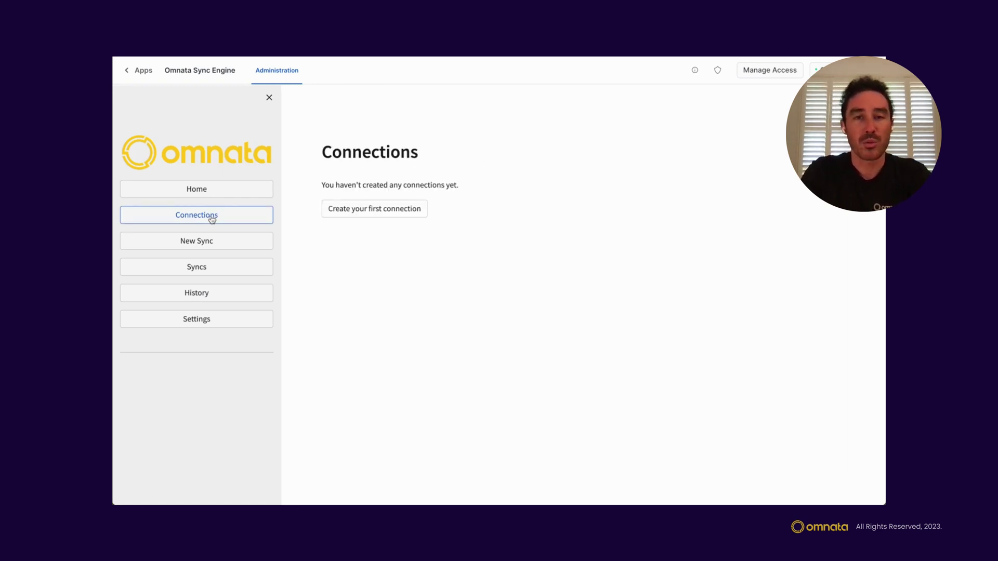
pyautogui.click(387, 213)
pyautogui.click(387, 214)
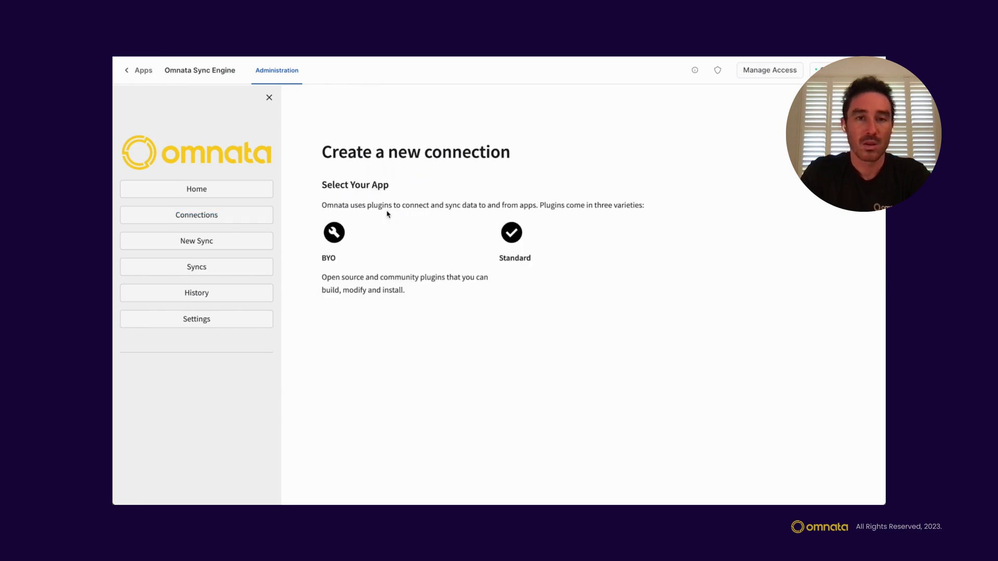
pyautogui.scroll(-1, 391, 221)
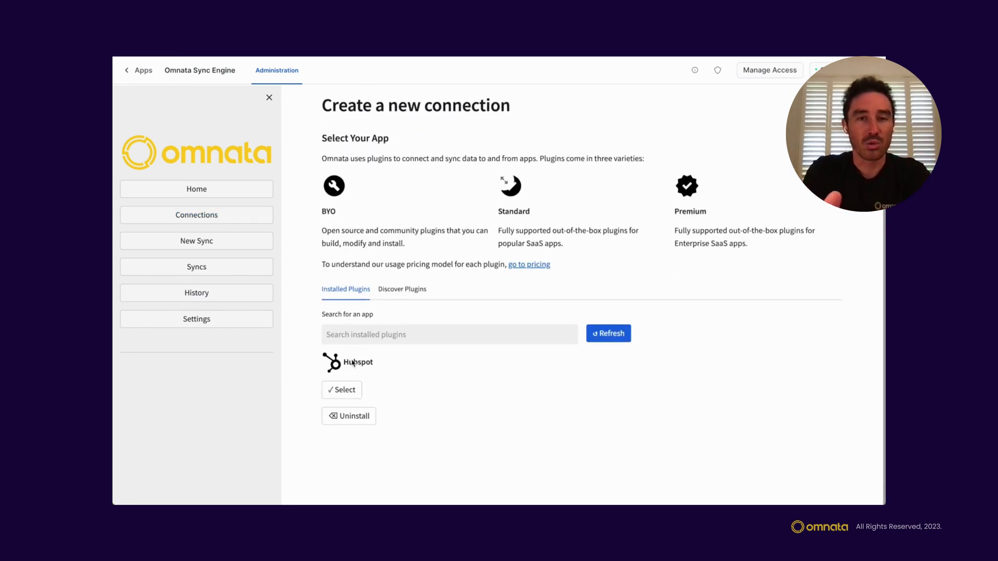
pyautogui.click(346, 397)
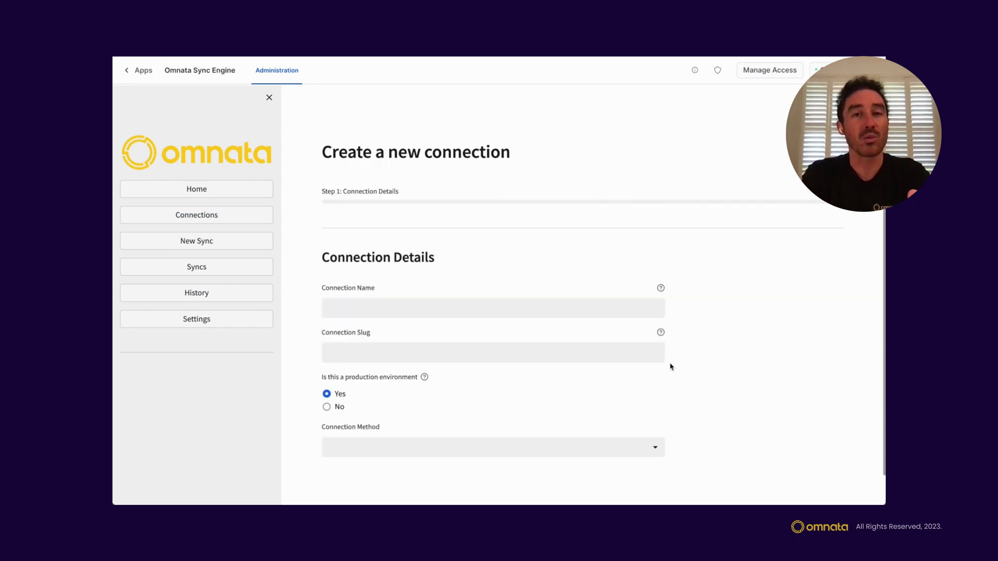
# Step: Name the connection HubSpot and set its connection method to Private App
pyautogui.scroll(-1, 729, 359)
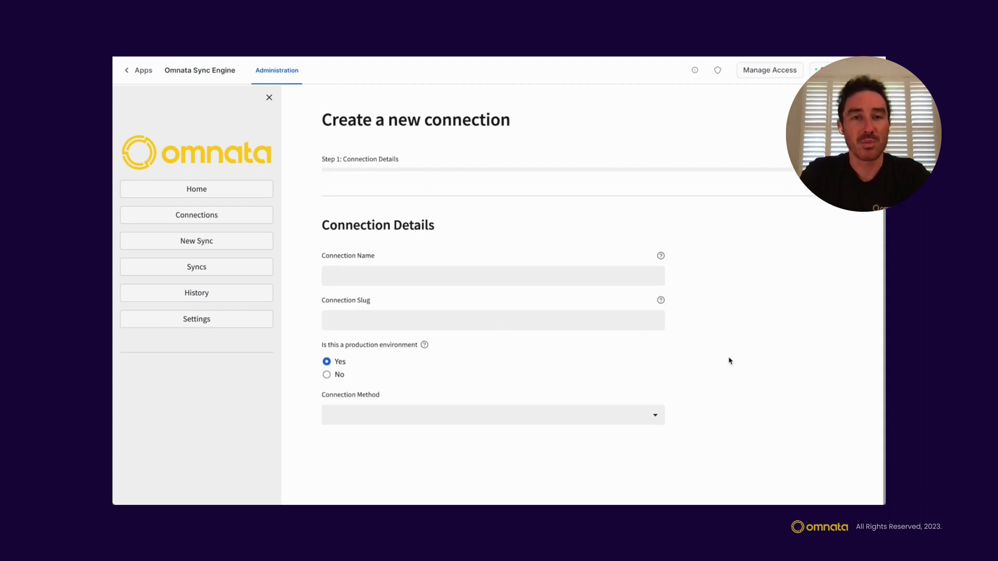
pyautogui.click(520, 280)
pyautogui.write('HubSpot')
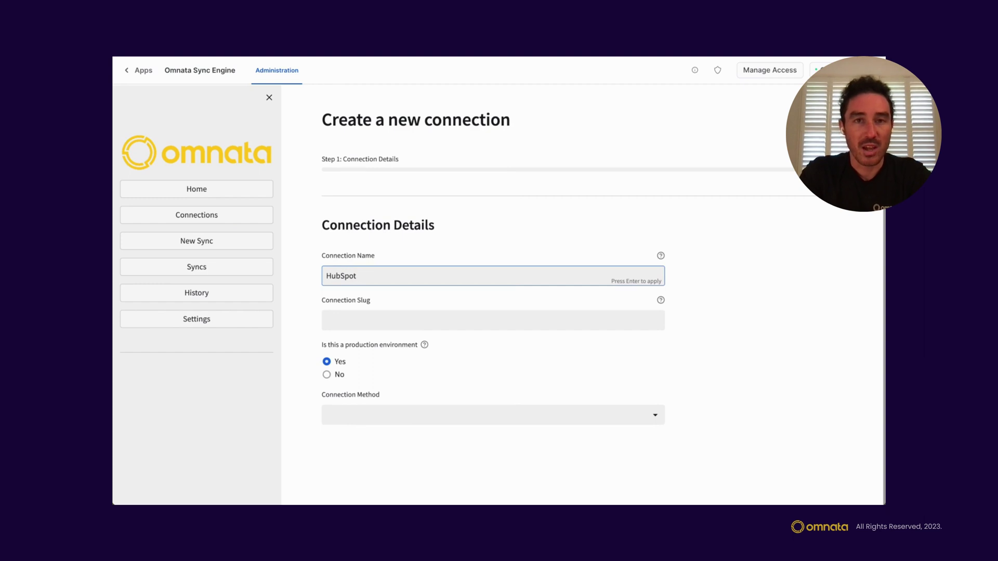
pyautogui.press('Return')
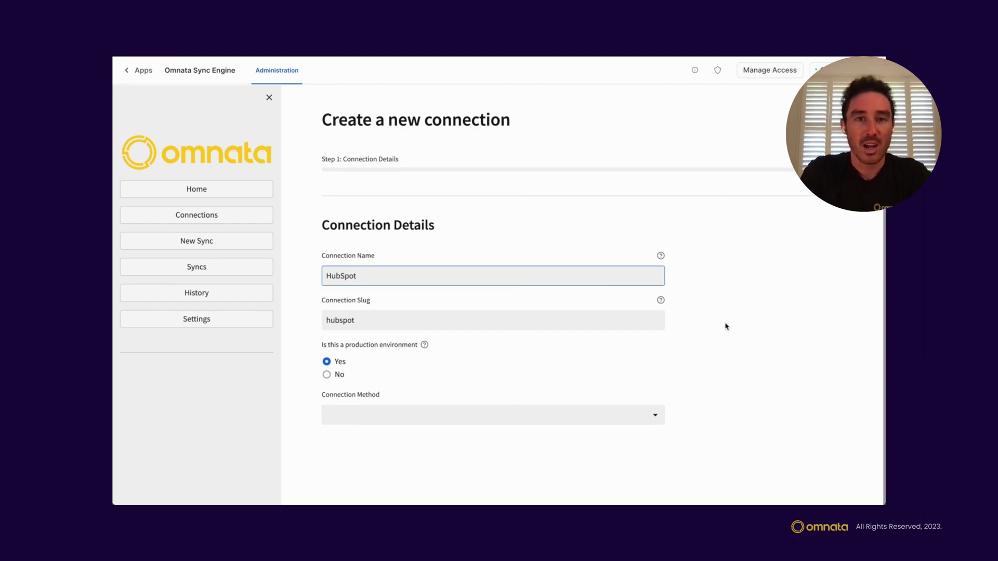
pyautogui.click(375, 414)
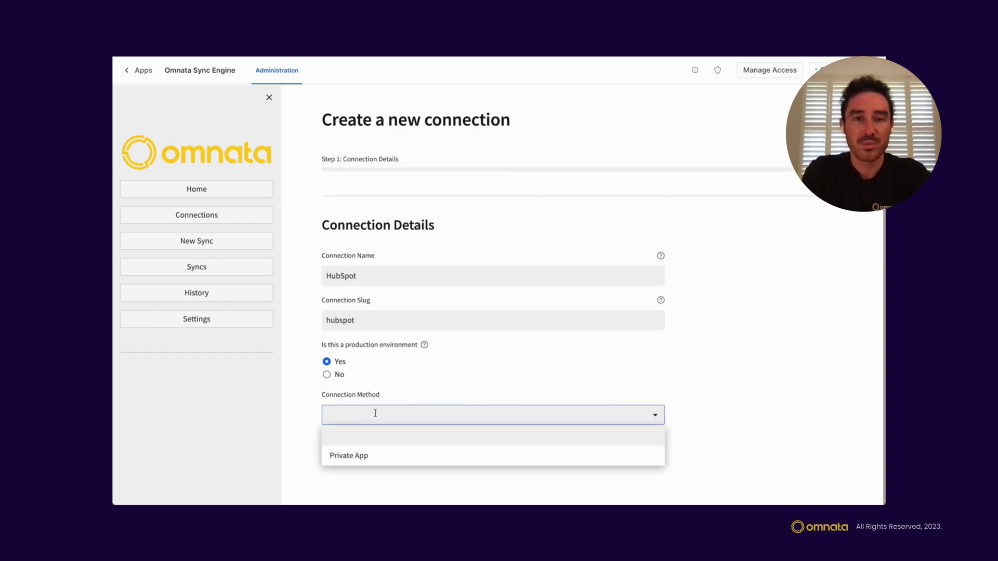
pyautogui.click(367, 458)
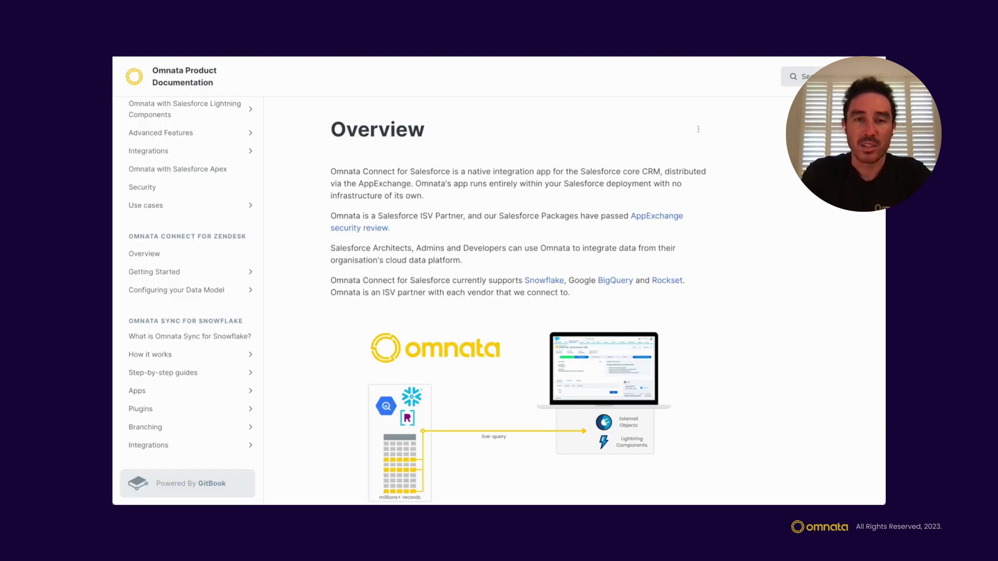
# Step: In the Omnata product documentation, examine the Hubspot app page's instructions for Private App authentication and generating an access token
pyautogui.scroll(-2, 178, 378)
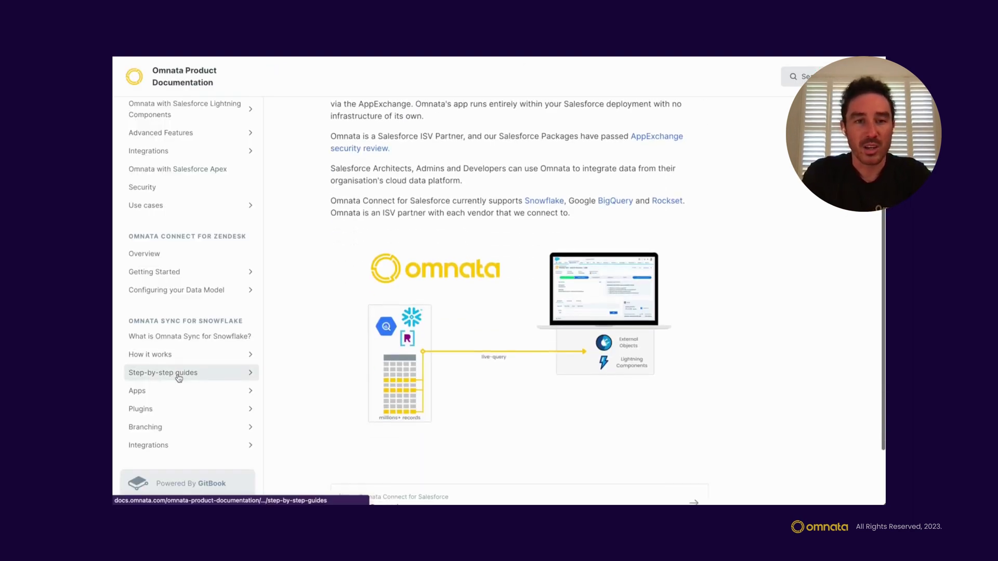
pyautogui.scroll(-1, 176, 377)
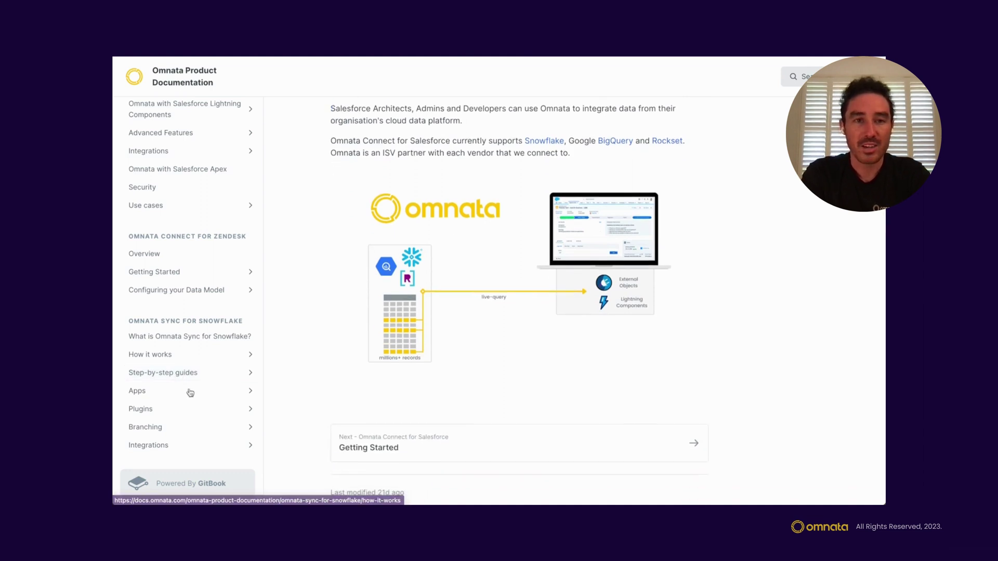
pyautogui.scroll(-1, 172, 395)
pyautogui.click(156, 391)
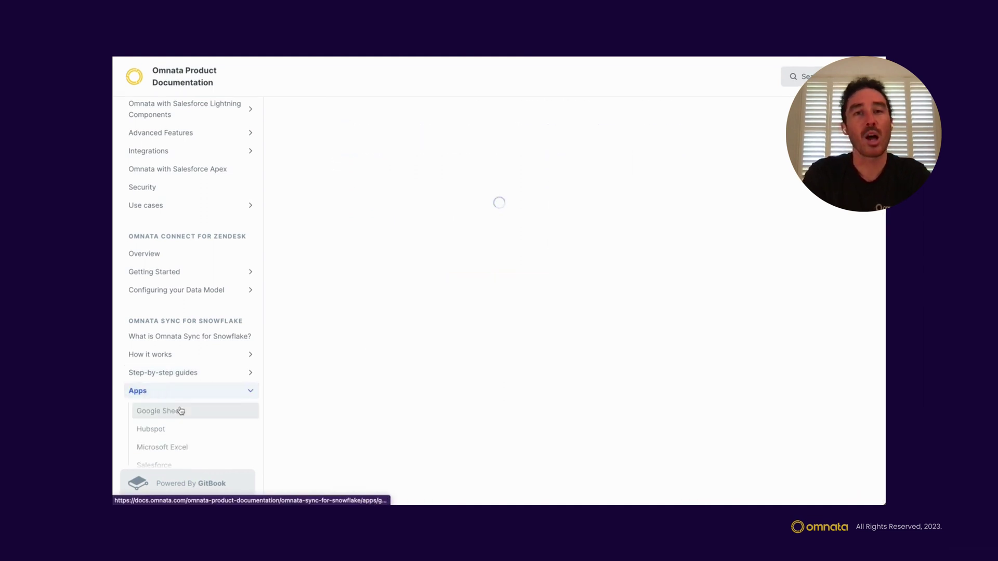
pyautogui.scroll(-2, 179, 410)
pyautogui.click(170, 317)
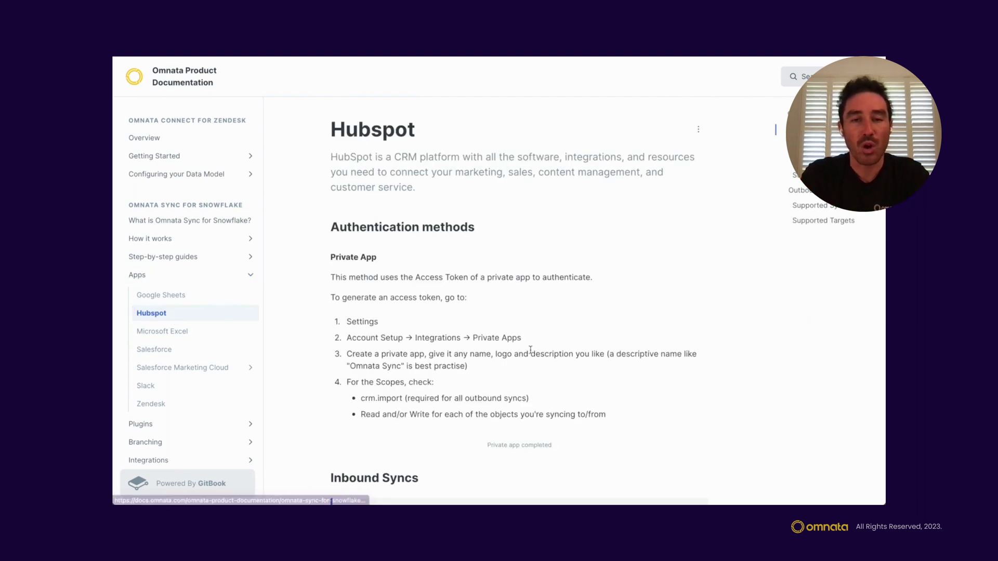
pyautogui.scroll(-1, 530, 350)
pyautogui.scroll(1, 531, 350)
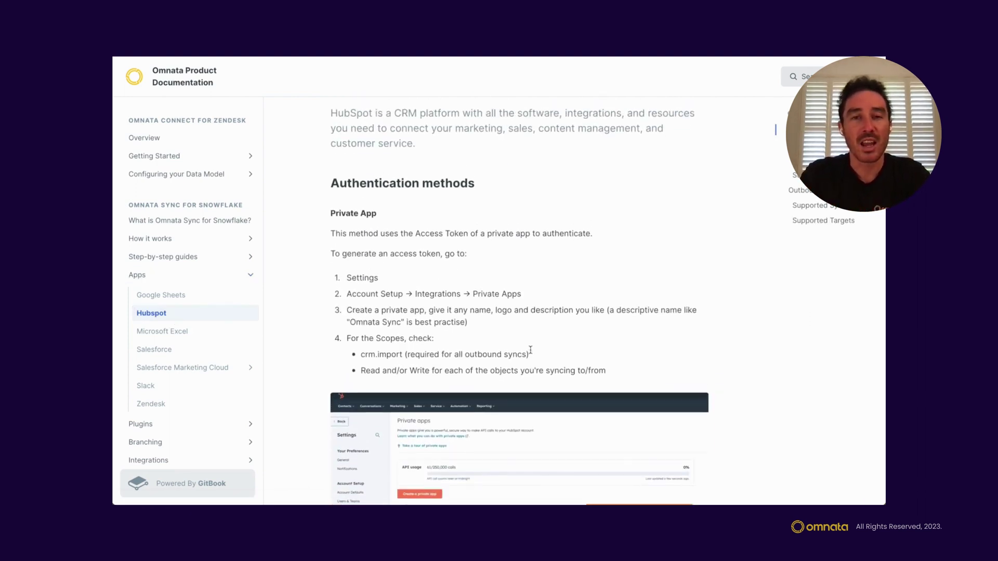
pyautogui.scroll(-2, 523, 372)
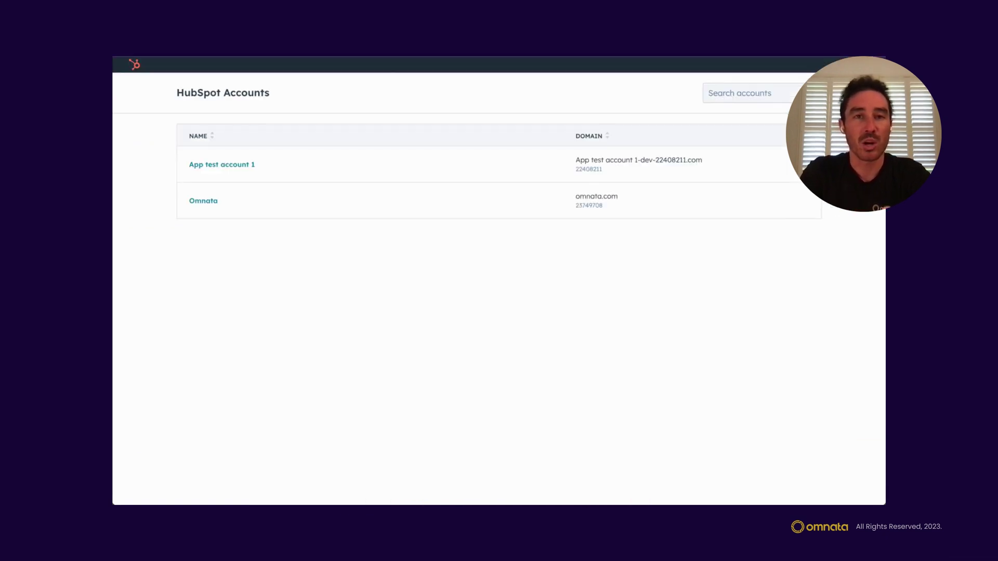
# Step: Switch to HubSpot, open App test account 1's private apps, and view the access token of Omnata Sync for Snowflake
pyautogui.click(212, 165)
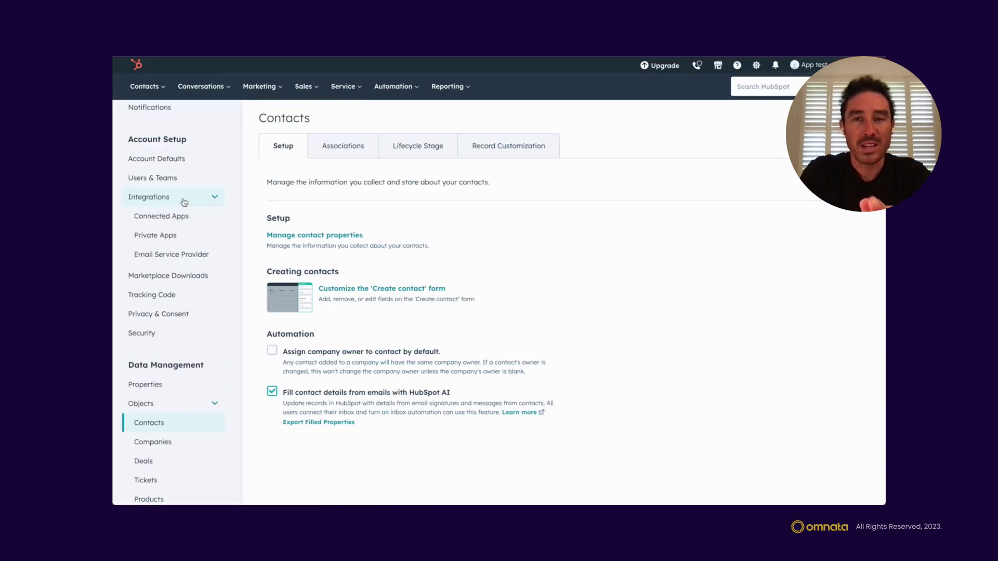
pyautogui.click(164, 235)
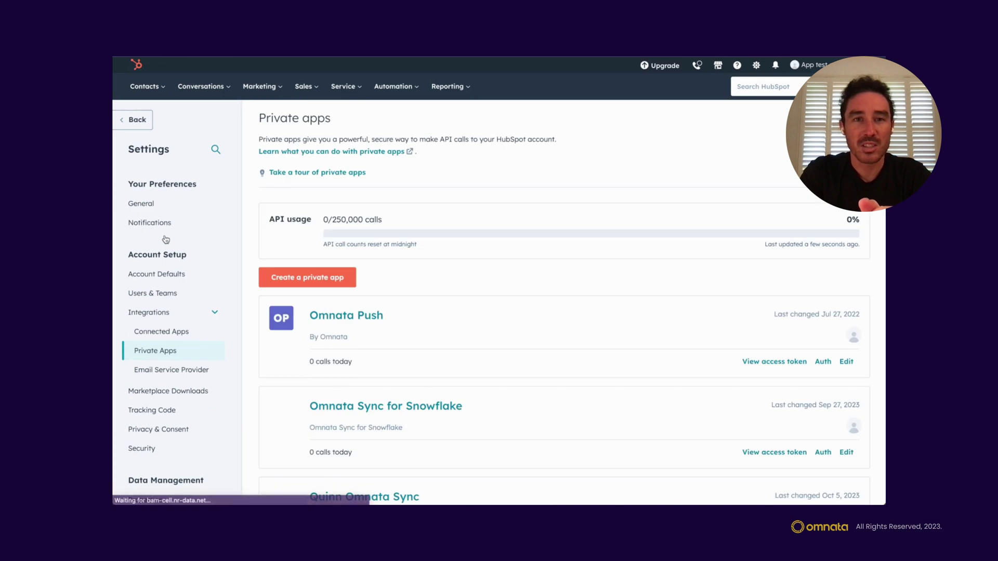
pyautogui.scroll(-1, 624, 338)
pyautogui.click(769, 370)
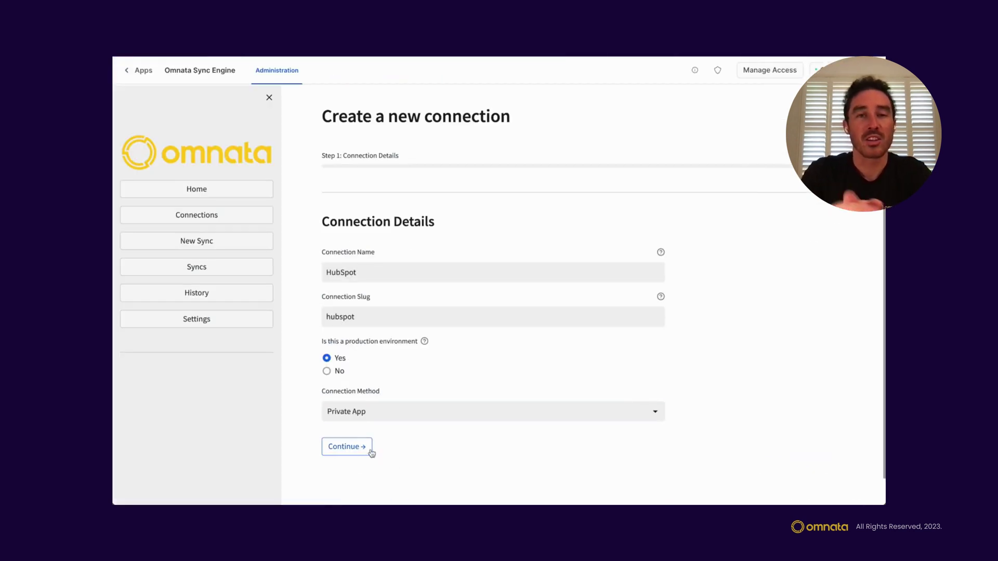
# Step: Continue the new connection to its security integration SQL and append a --Connection comment to the HubSpot Config worksheet
pyautogui.click(370, 451)
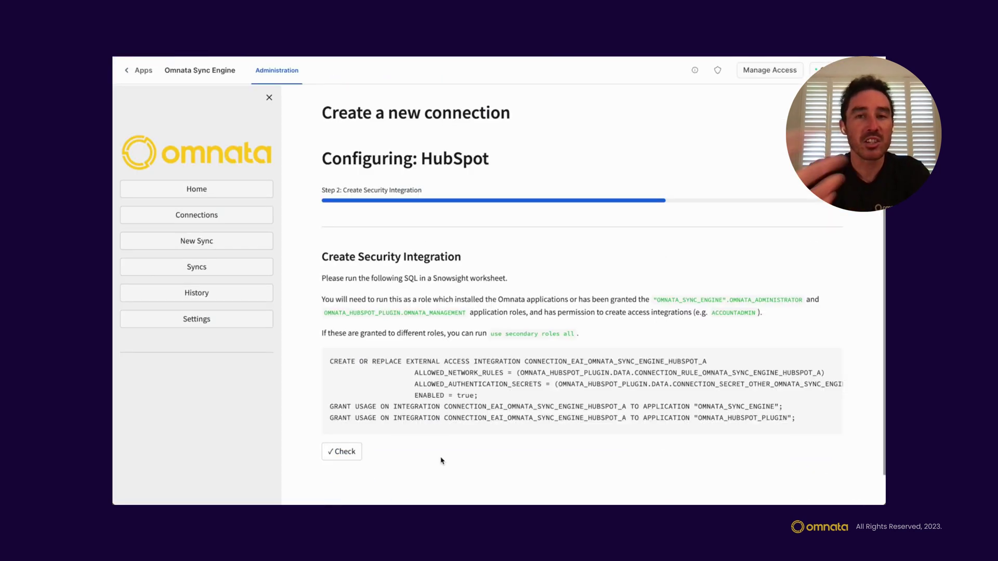
pyautogui.scroll(-1, 441, 461)
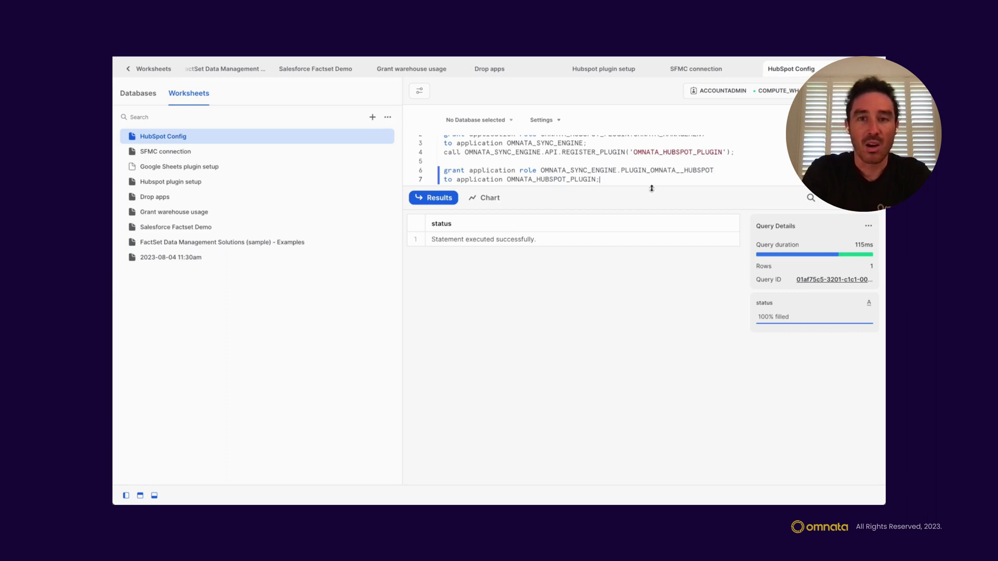
pyautogui.moveTo(651, 188); pyautogui.dragTo(653, 333)
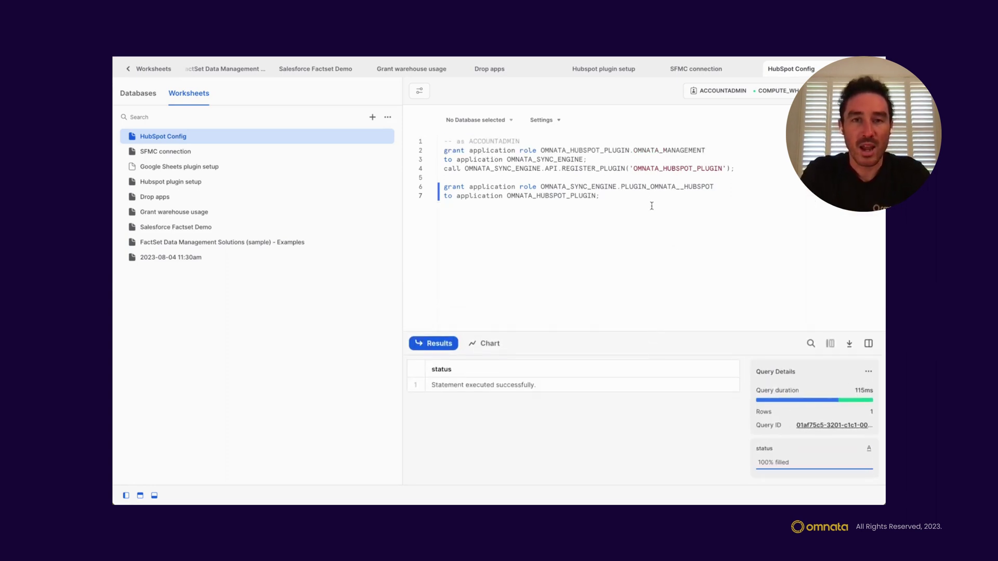
pyautogui.press('Return')
pyautogui.press('Return')
pyautogui.write('--Connection')
pyautogui.press('Return')
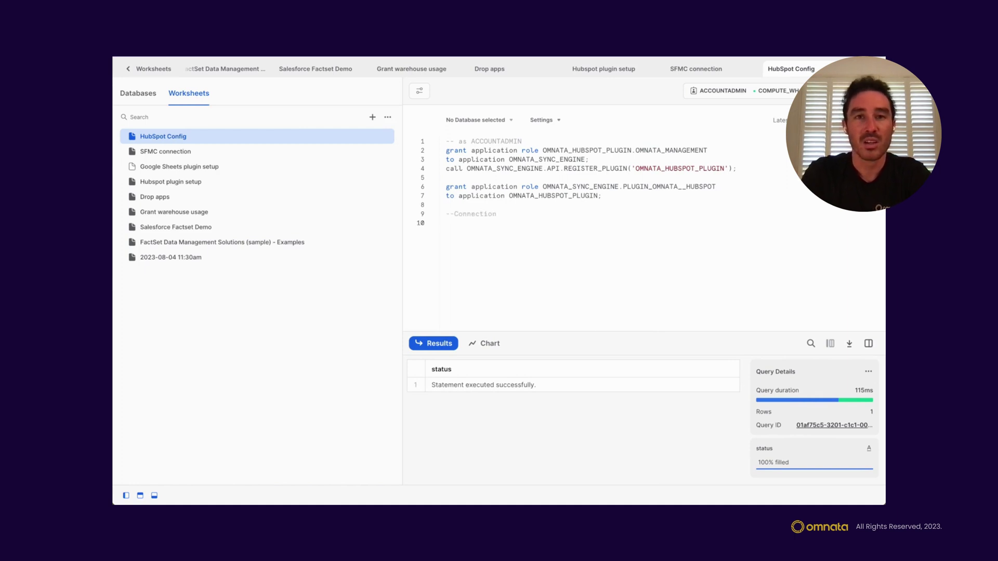
# Step: Paste and run the SQL creating external access integration CONNECTION_EAI_OMNATA_SYNC_ENGINE_HUBSPOT_A with its two usage grants, and check the integration in the connection setup
pyautogui.hotkey('ctrl', 'v')
pyautogui.moveTo(560, 306); pyautogui.dragTo(439, 226)
pyautogui.hotkey('ctrl', 'Return')
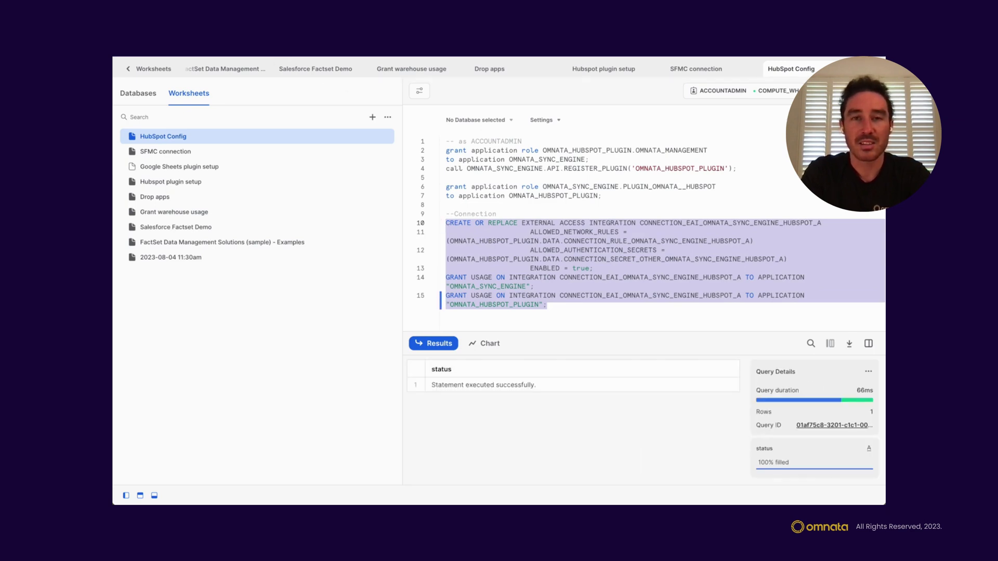
pyautogui.hotkey('ctrl', 'Tab')
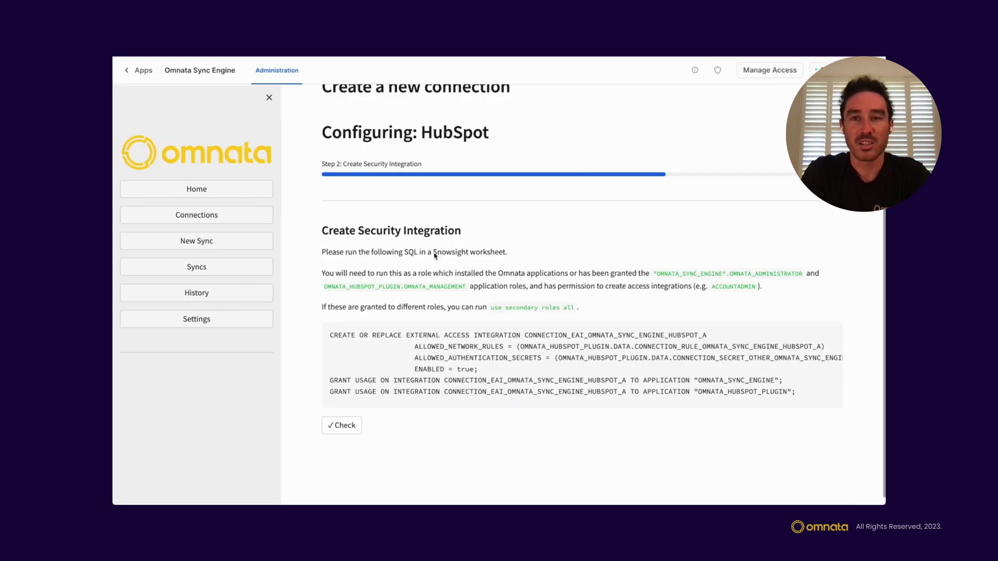
pyautogui.click(344, 426)
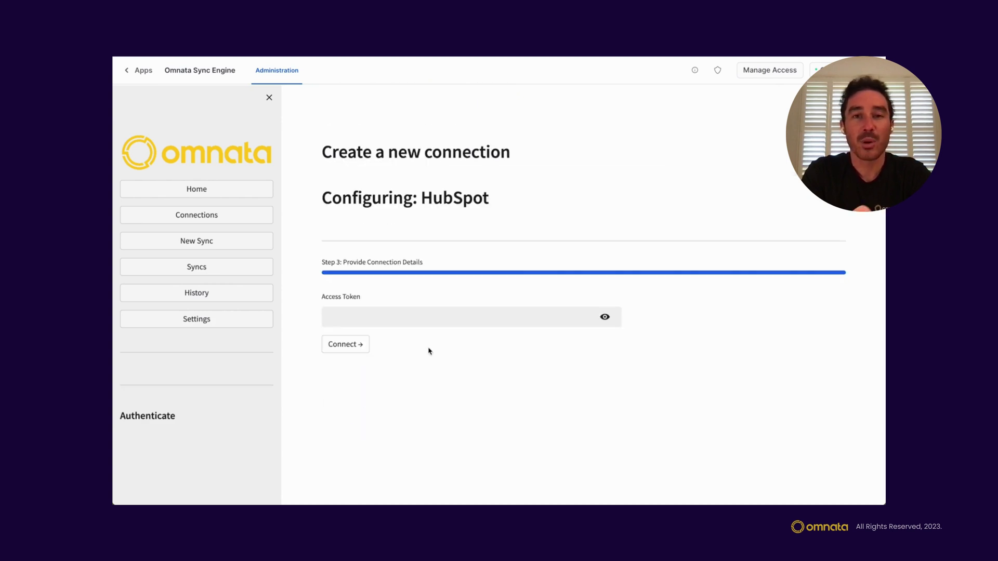
# Step: Copy the Omnata Sync for Snowflake access token from HubSpot, paste it into the connection's Access Token field, and confirm the connection
pyautogui.click(374, 313)
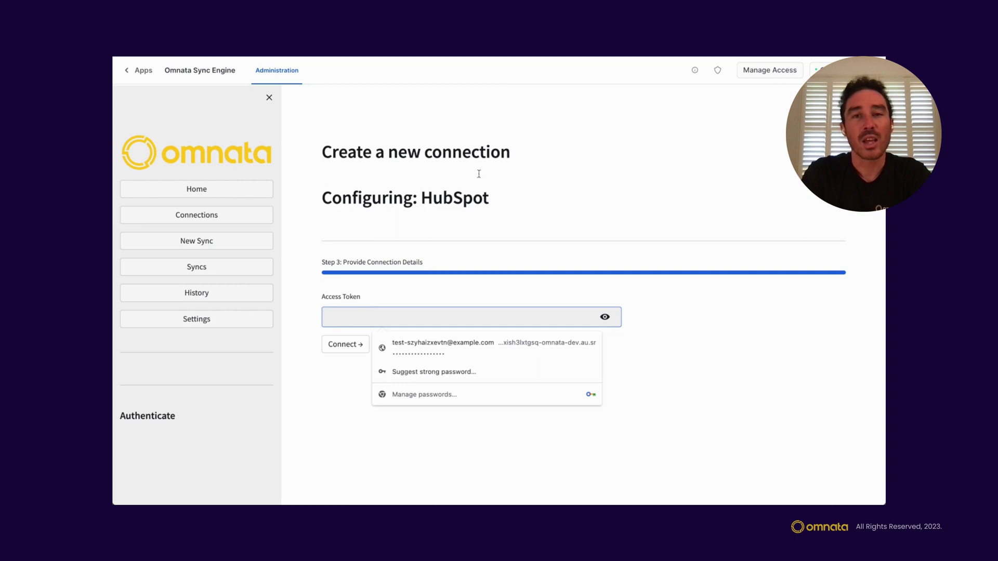
pyautogui.click(478, 235)
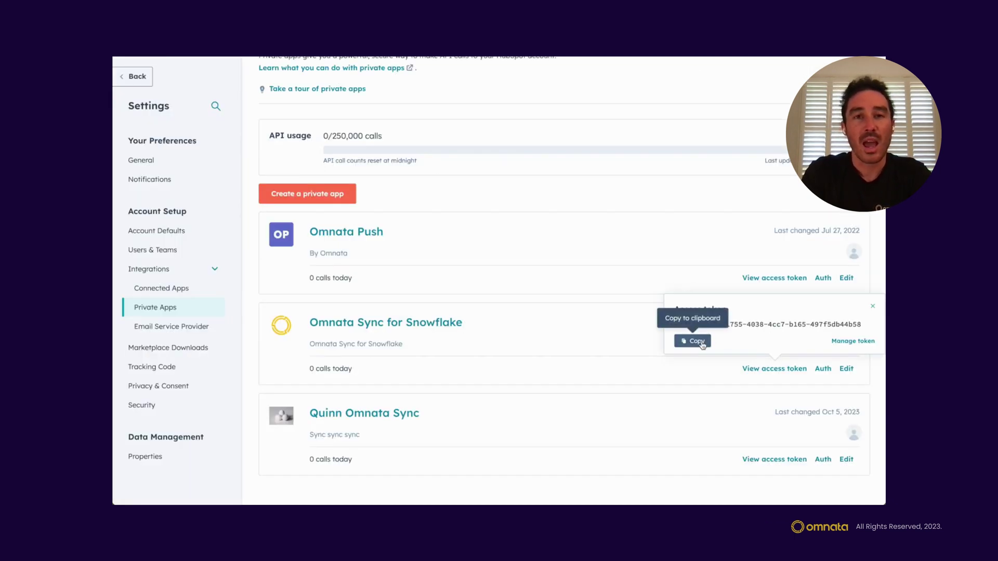
pyautogui.click(699, 342)
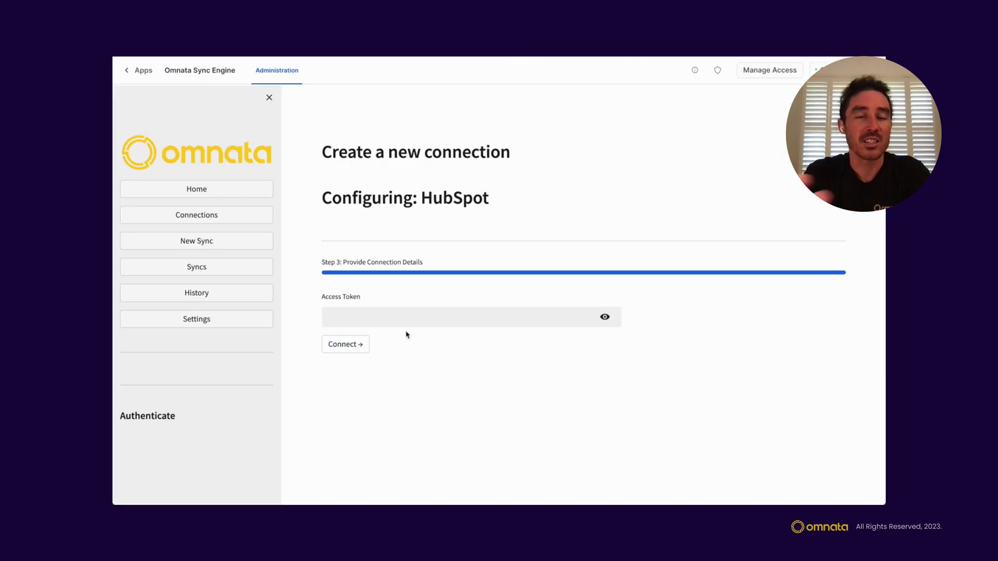
pyautogui.click(403, 321)
pyautogui.hotkey('ctrl', 'v')
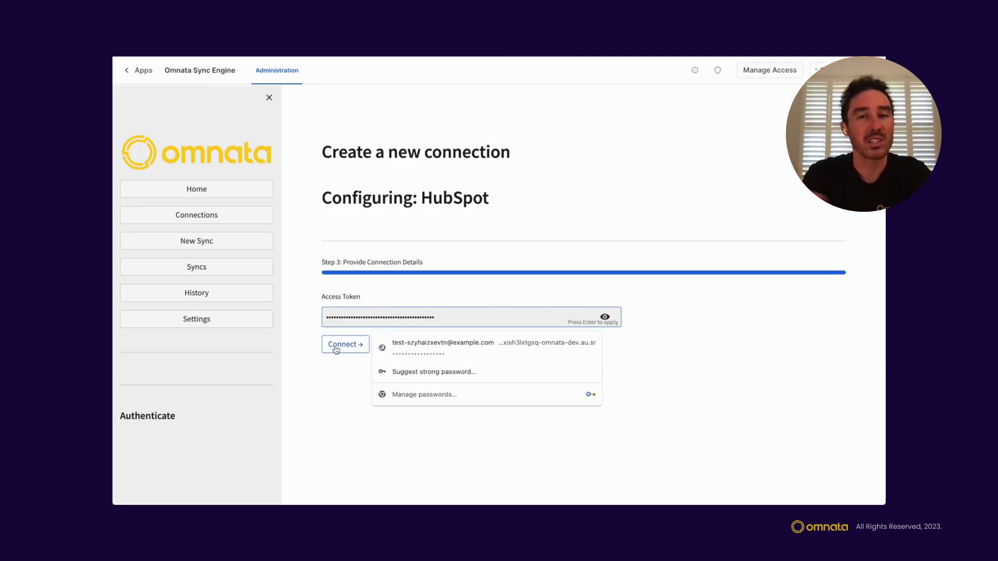
pyautogui.click(336, 350)
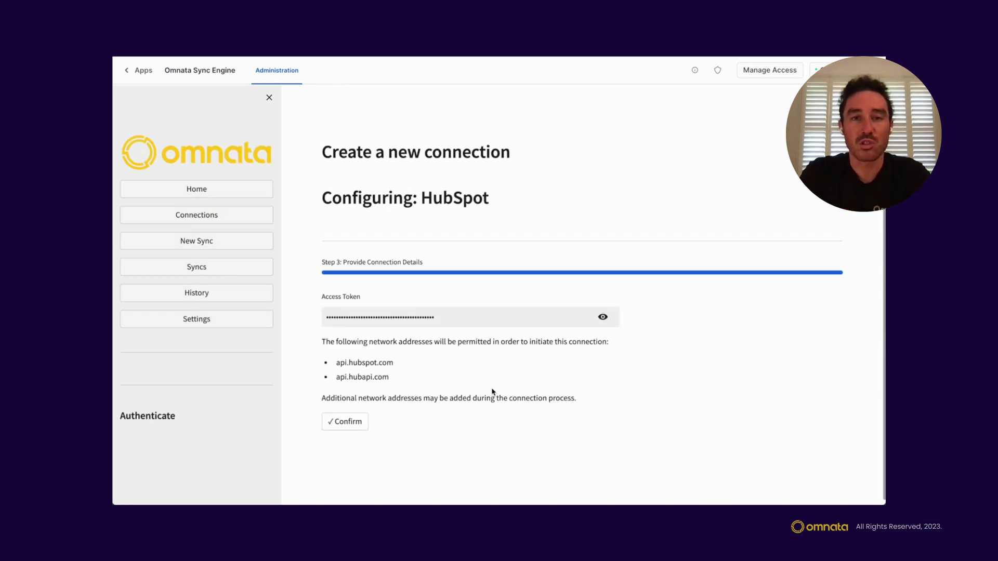
pyautogui.click(347, 422)
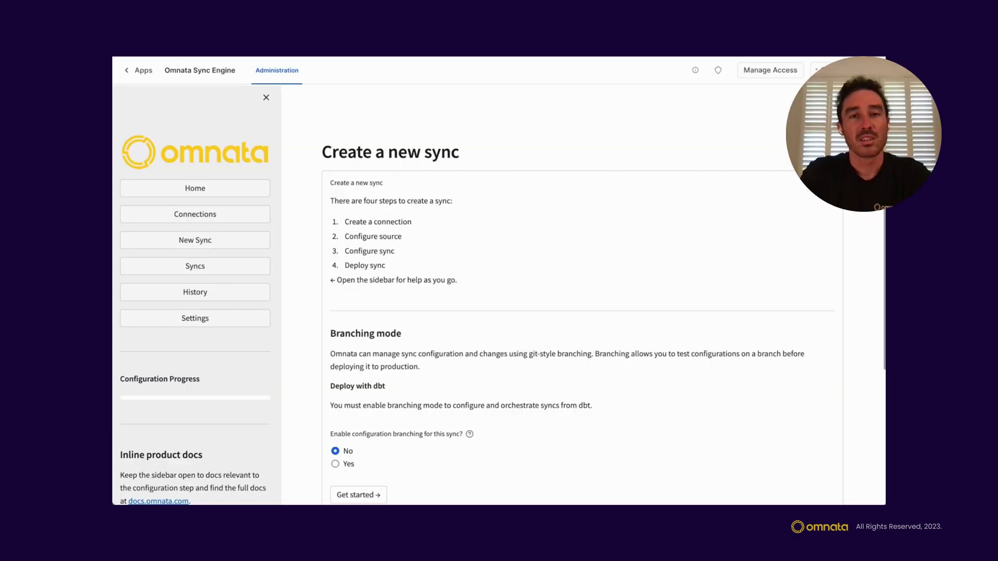
# Step: Start a new sync without configuration branching, select the Hubspot app and its connection, and proceed to the source configuration
pyautogui.scroll(-1, 486, 441)
pyautogui.click(358, 462)
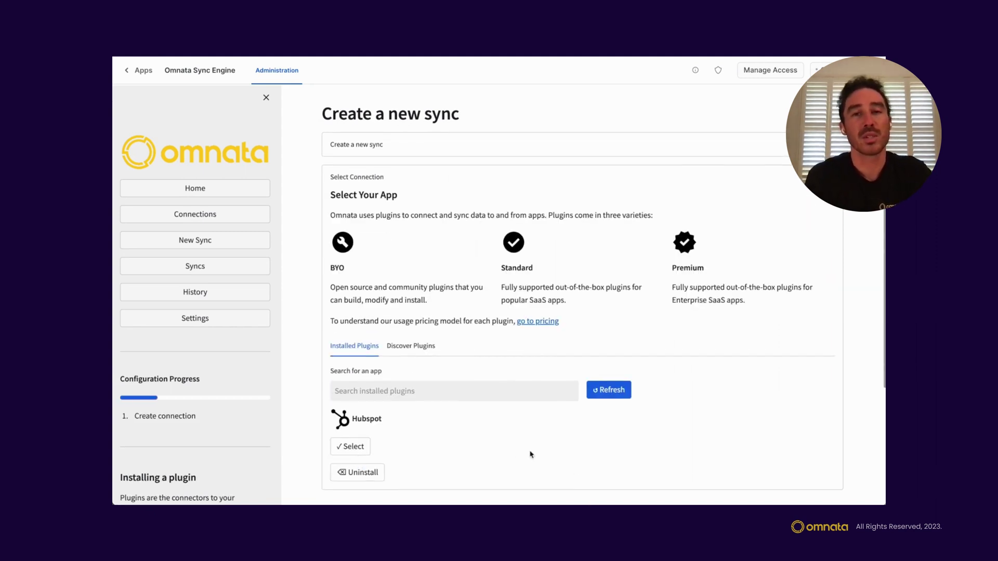
pyautogui.click(357, 448)
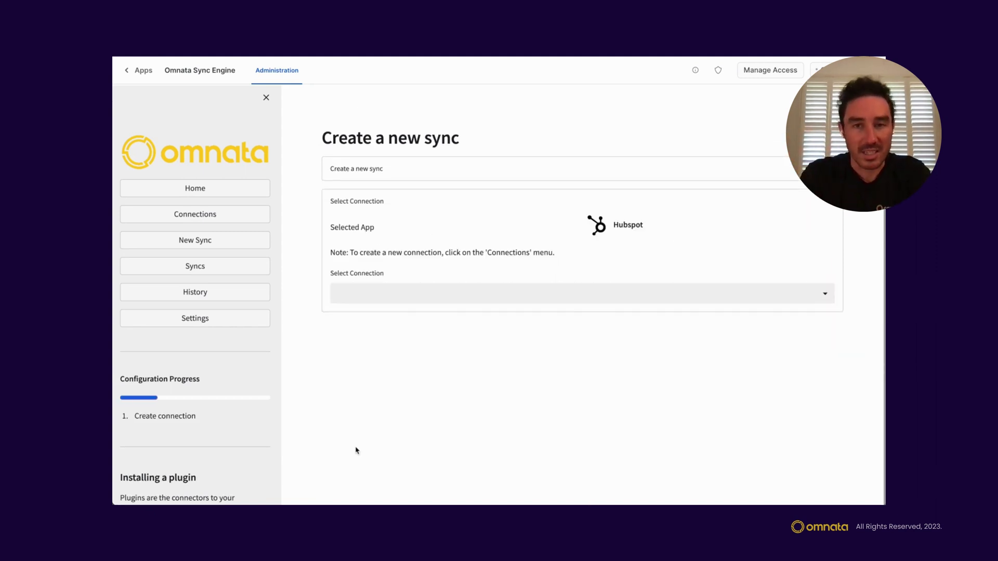
pyautogui.click(516, 288)
pyautogui.click(459, 329)
pyautogui.click(364, 327)
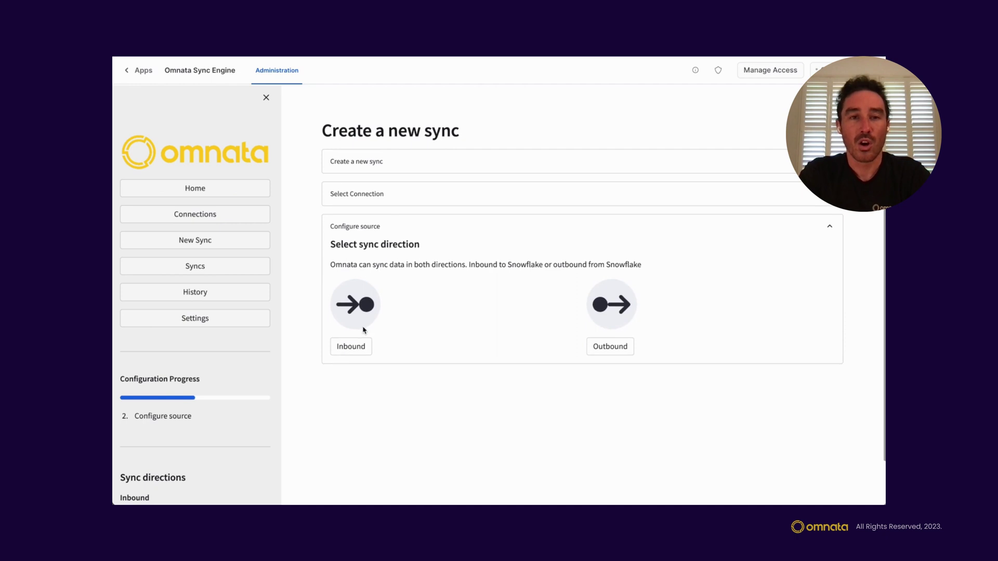
# Step: Set the sync direction to Outbound and choose SAMPLE_DATA as the source database
pyautogui.scroll(-5, 209, 458)
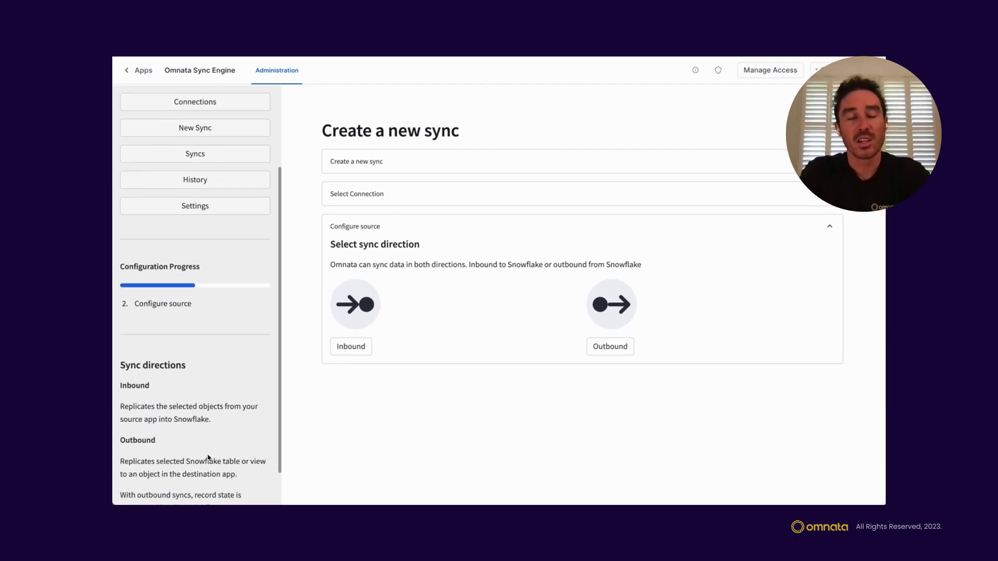
pyautogui.scroll(-1, 209, 458)
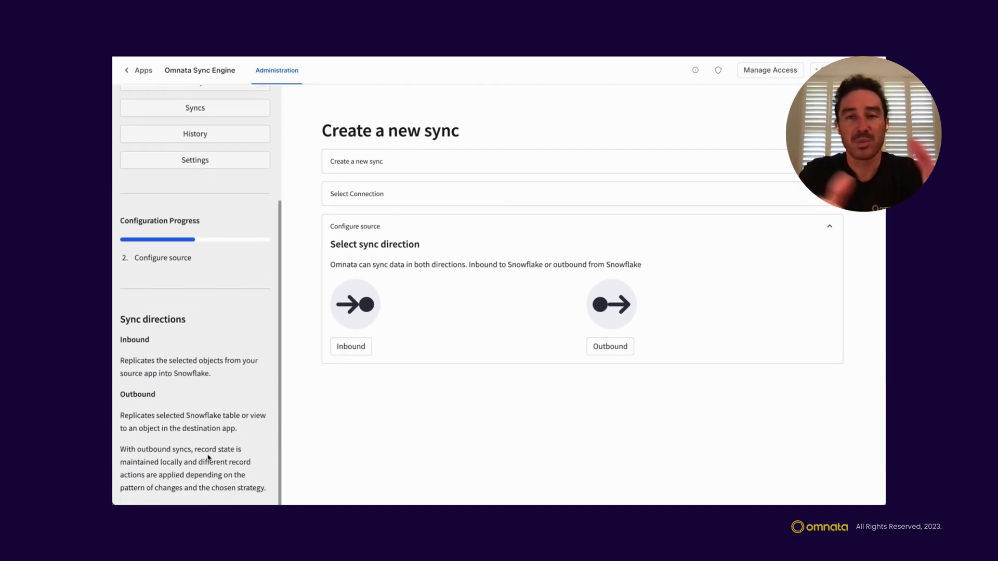
pyautogui.click(614, 352)
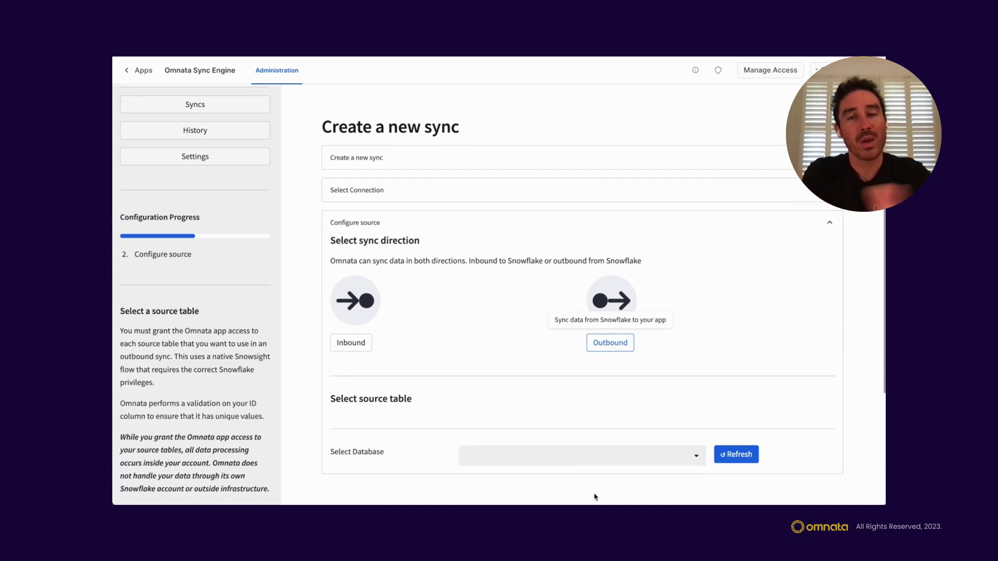
pyautogui.click(617, 459)
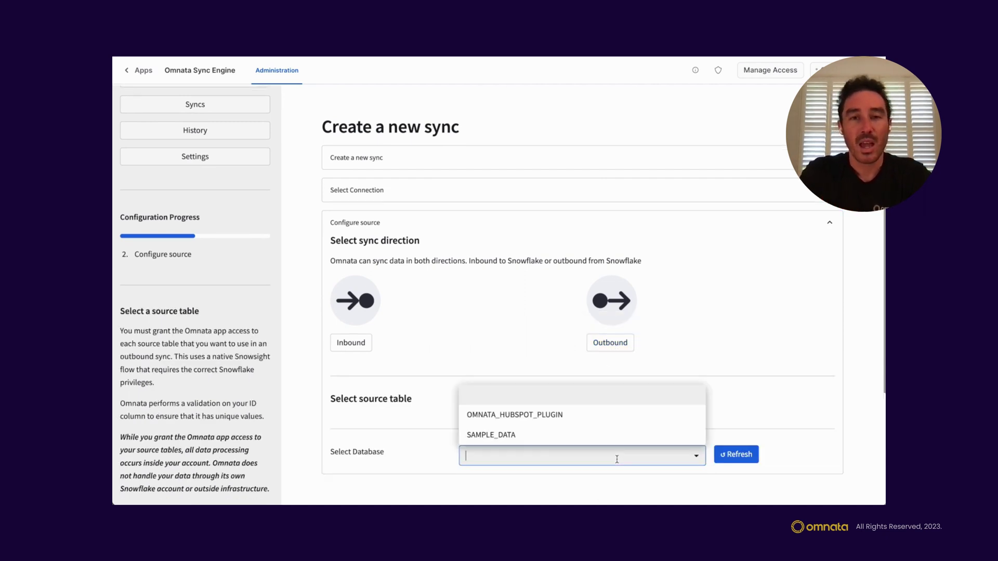
pyautogui.click(567, 434)
pyautogui.scroll(-2, 590, 419)
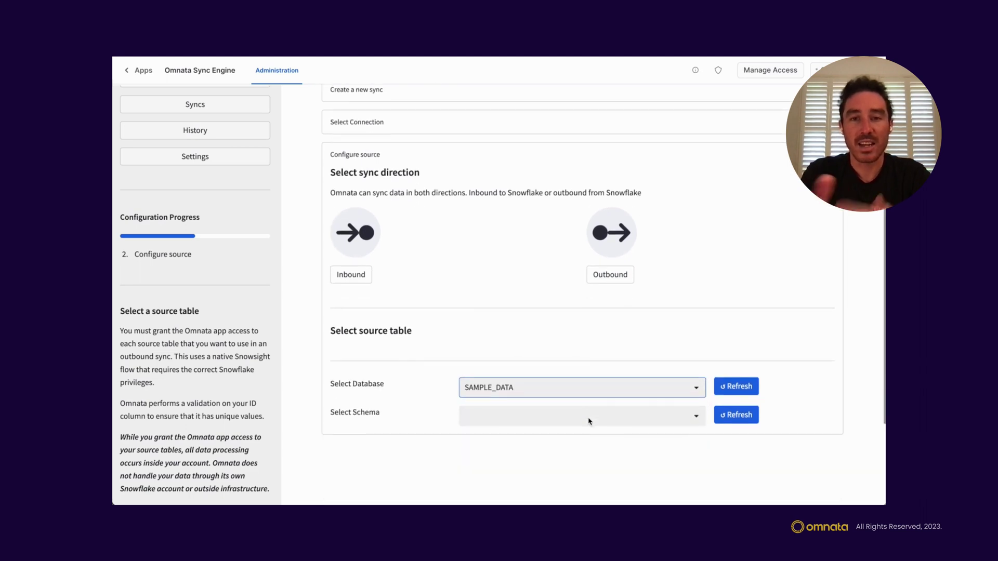
# Step: Select the PUBLIC schema and the CONTACTS table as the sync source
pyautogui.click(596, 418)
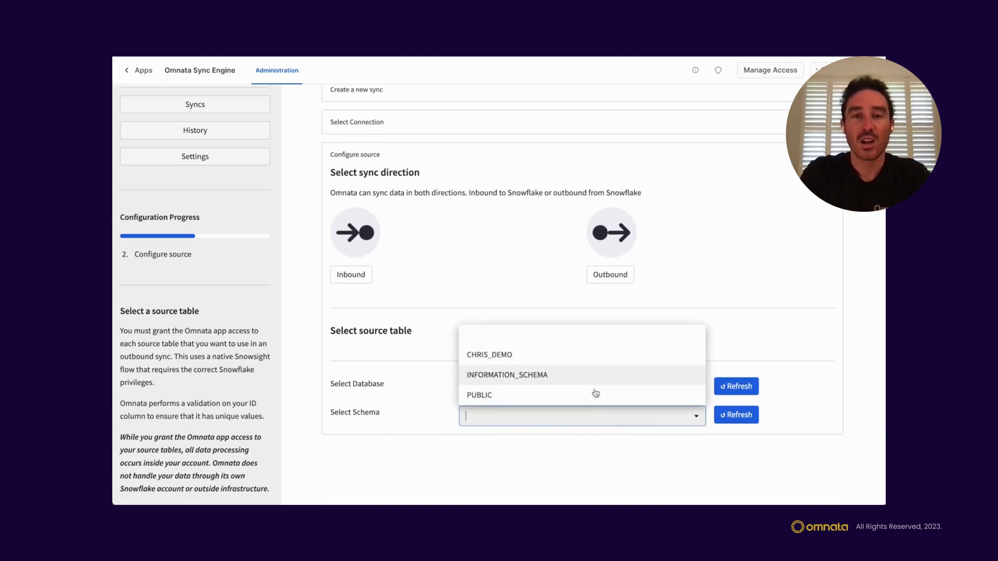
pyautogui.click(595, 398)
pyautogui.scroll(-1, 588, 418)
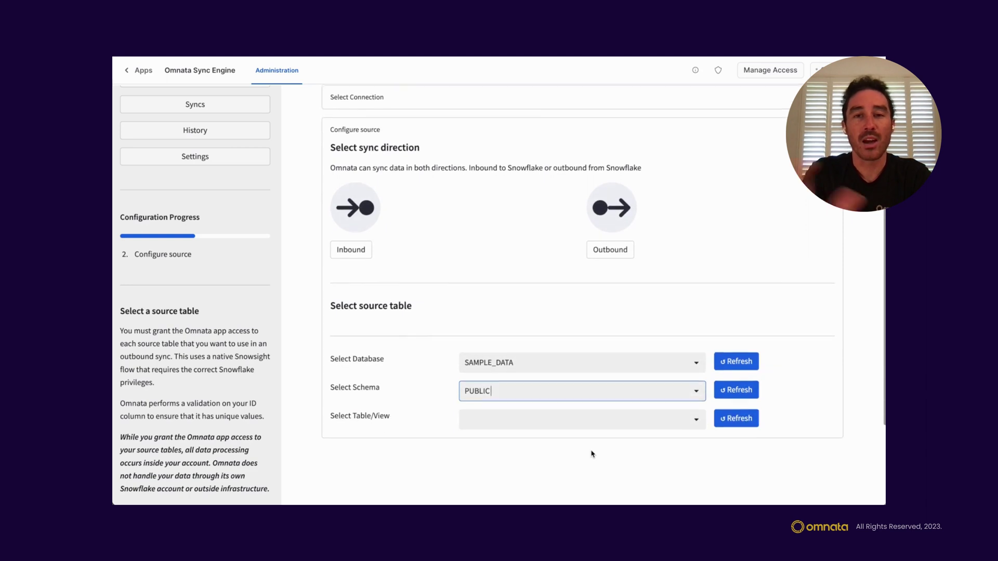
pyautogui.click(578, 422)
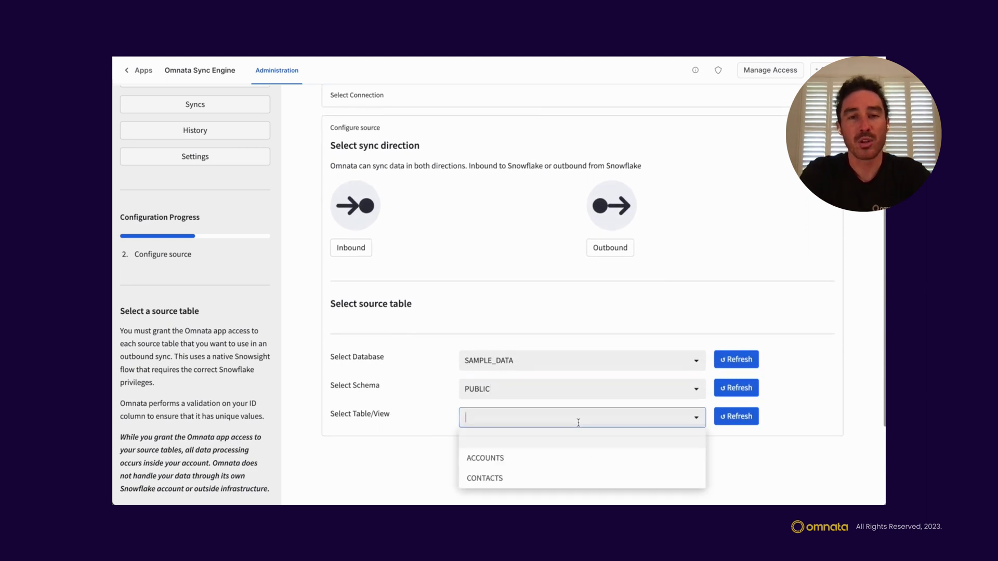
pyautogui.click(564, 478)
pyautogui.scroll(-1, 576, 474)
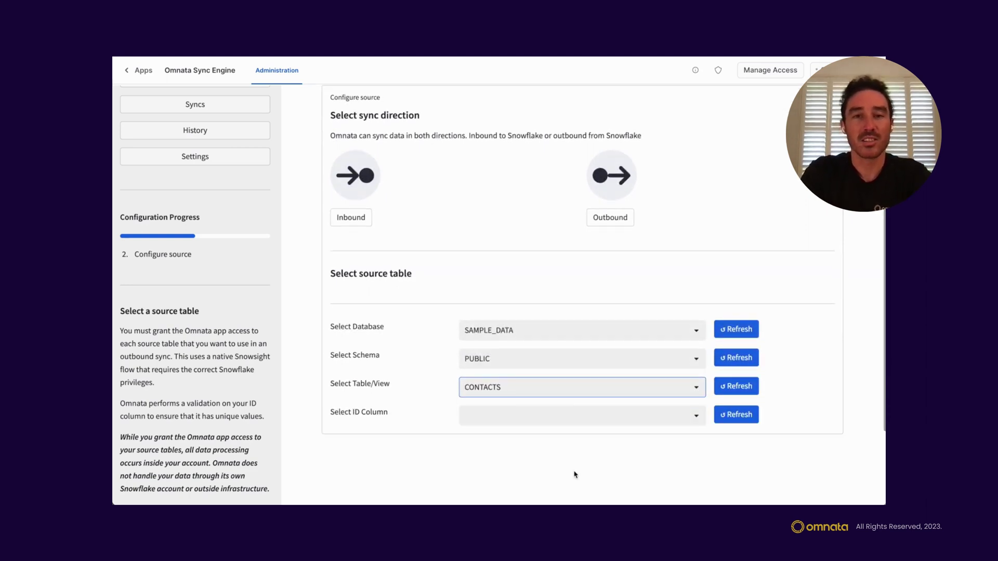
# Step: Set EMAIL as the source table's ID column and continue to the sync configuration
pyautogui.click(576, 419)
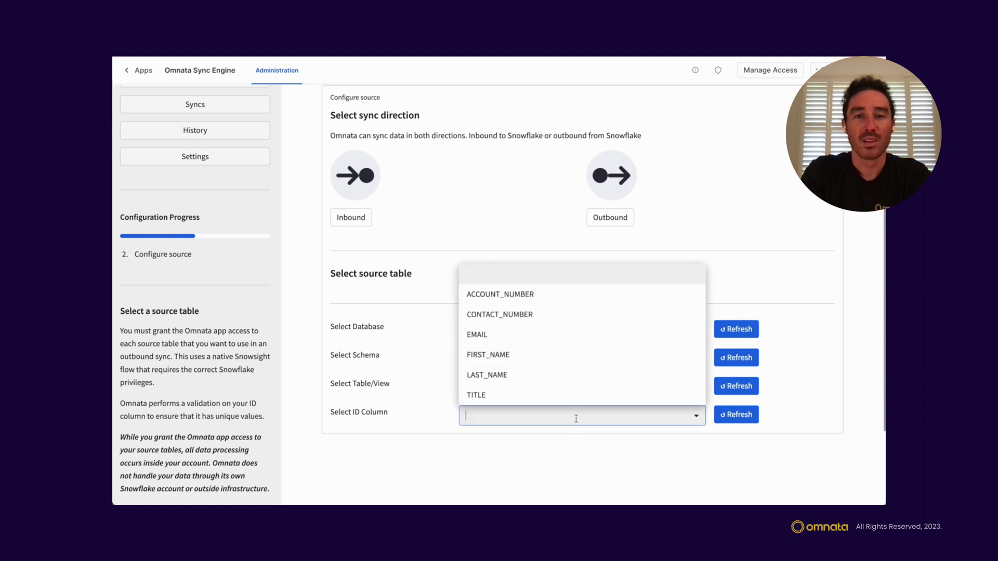
pyautogui.click(563, 333)
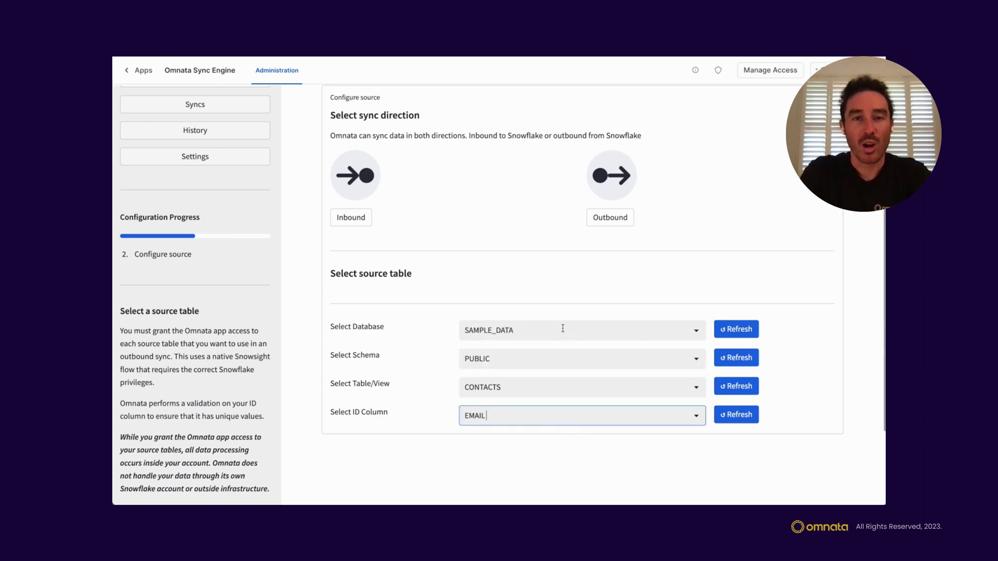
pyautogui.scroll(-3, 609, 466)
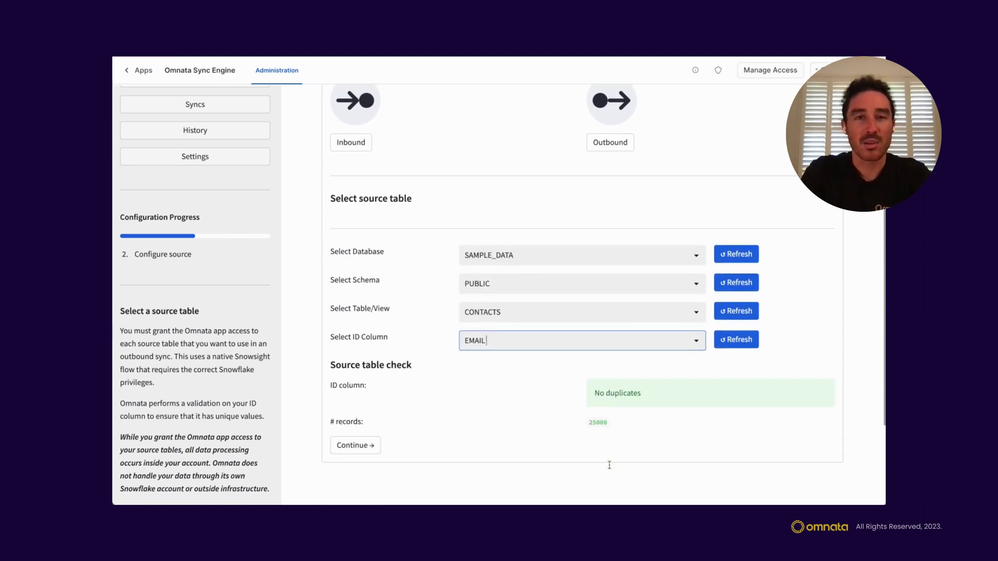
pyautogui.click(356, 439)
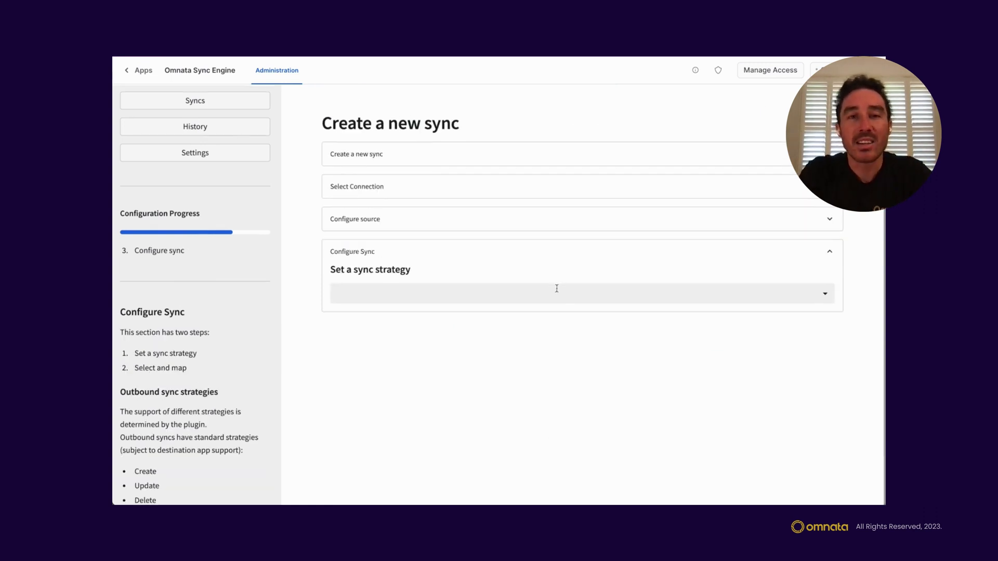
# Step: Set the sync strategy to Upsert, targeting the HubSpot Contacts object with Email as its ID field
pyautogui.click(556, 288)
pyautogui.click(524, 362)
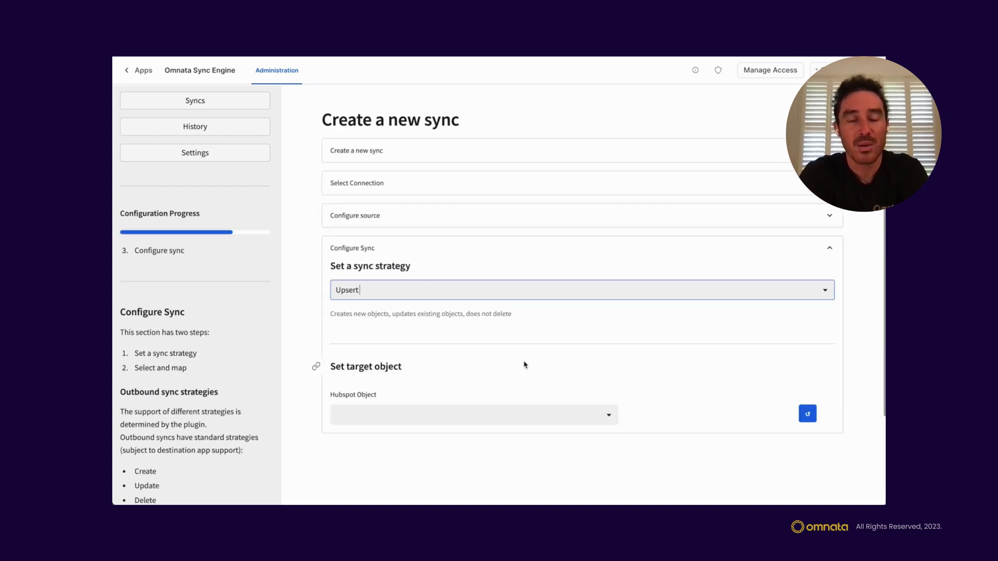
pyautogui.click(524, 421)
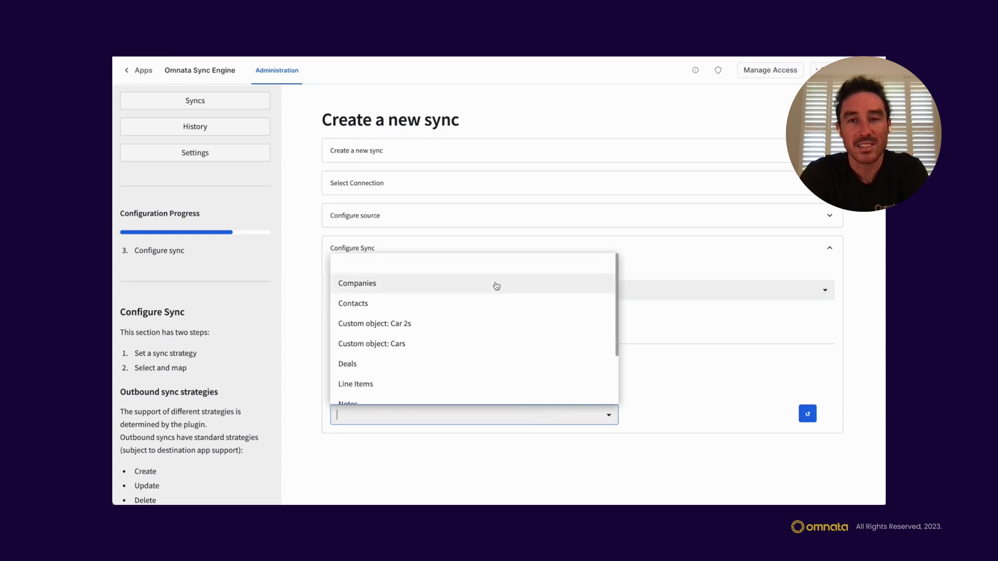
pyautogui.click(492, 309)
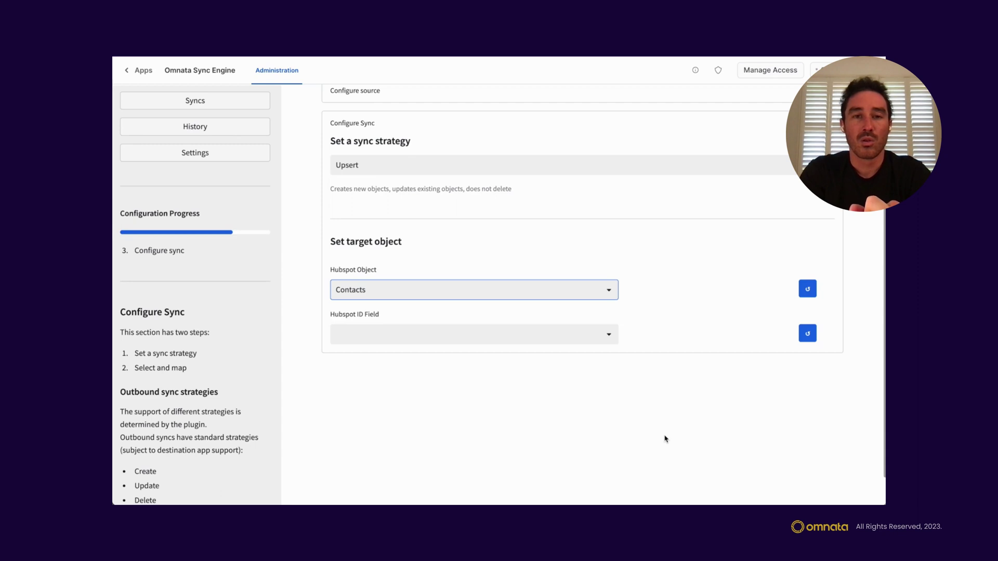
pyautogui.click(545, 338)
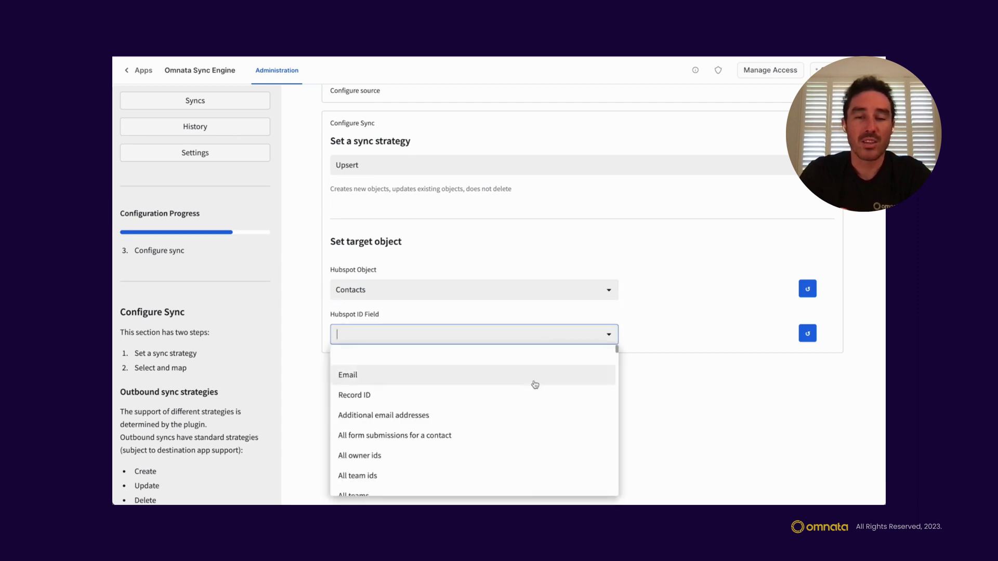
pyautogui.click(535, 385)
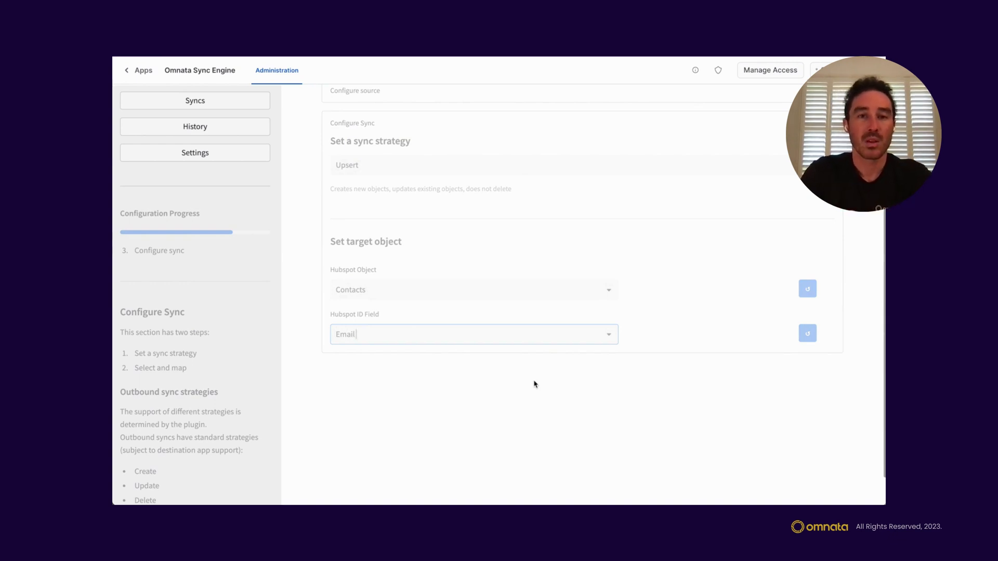
# Step: Add a field mapping from the FIRST_NAME column to HubSpot's First Name field
pyautogui.scroll(-5, 535, 384)
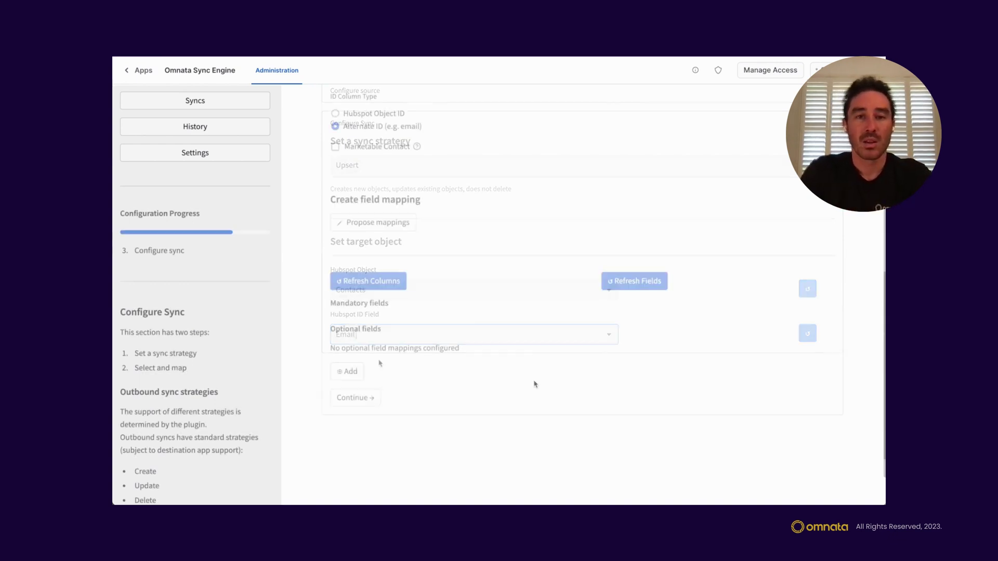
pyautogui.click(356, 372)
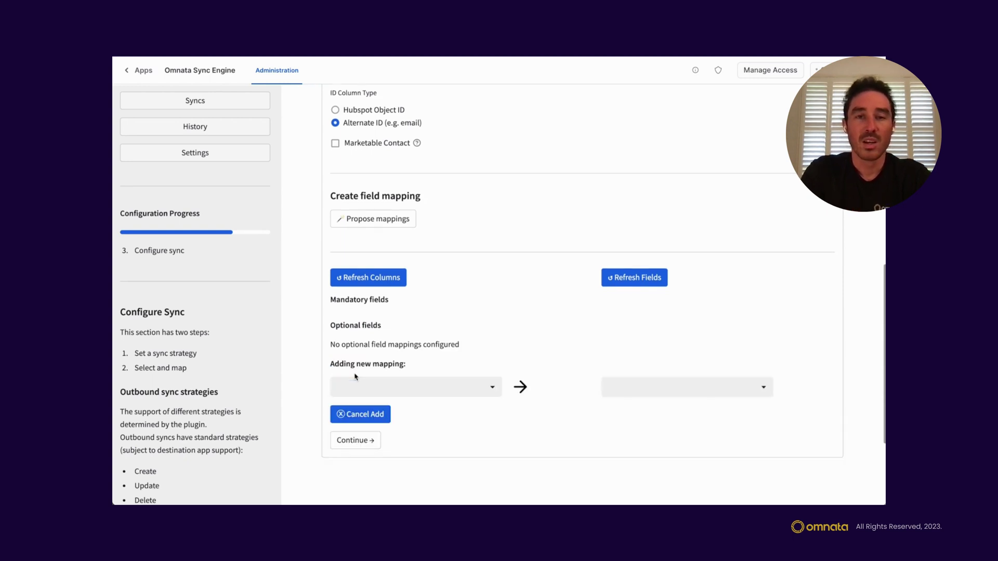
pyautogui.click(373, 387)
pyautogui.write('rst')
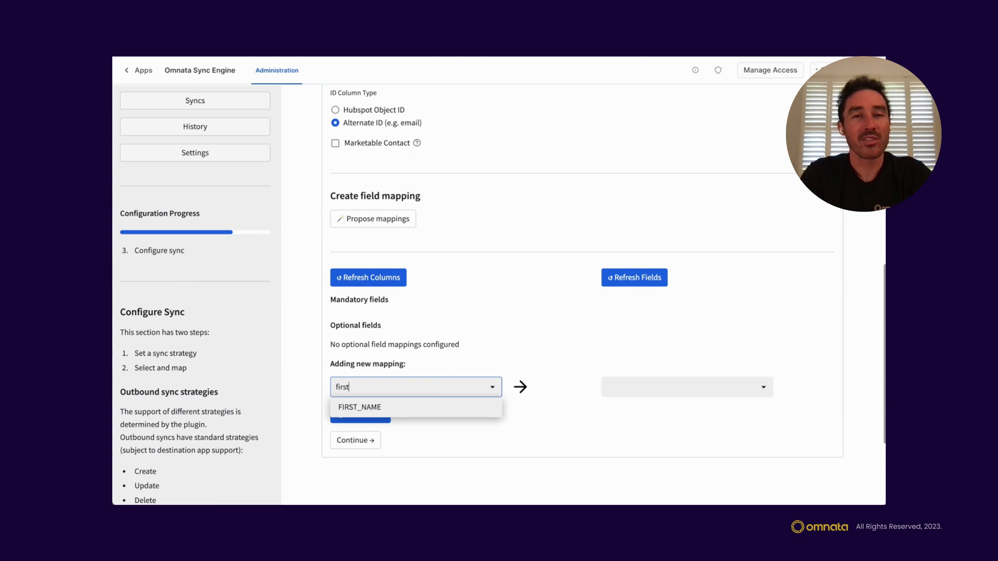
pyautogui.press('Tab')
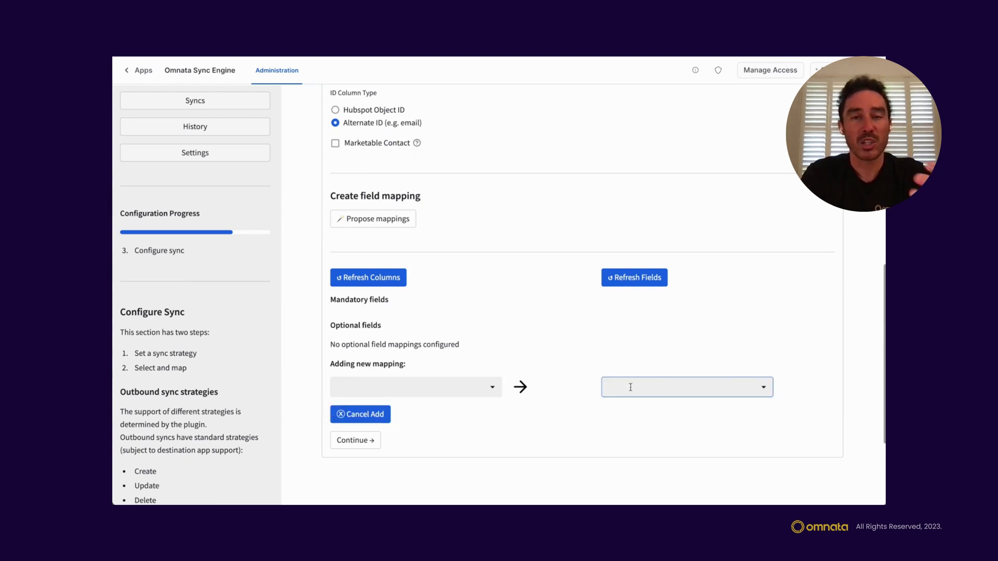
pyautogui.click(453, 387)
pyautogui.write('first')
pyautogui.press('Return')
pyautogui.press('Tab')
pyautogui.write('fir')
pyautogui.press('Return')
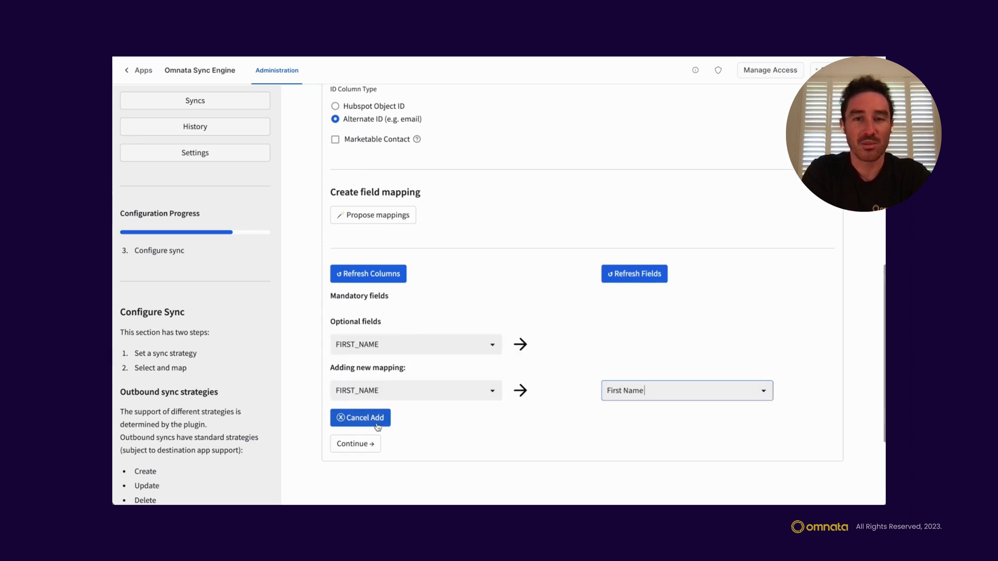
# Step: Add a field mapping from the LAST_NAME column to HubSpot's Last Name field
pyautogui.click(356, 372)
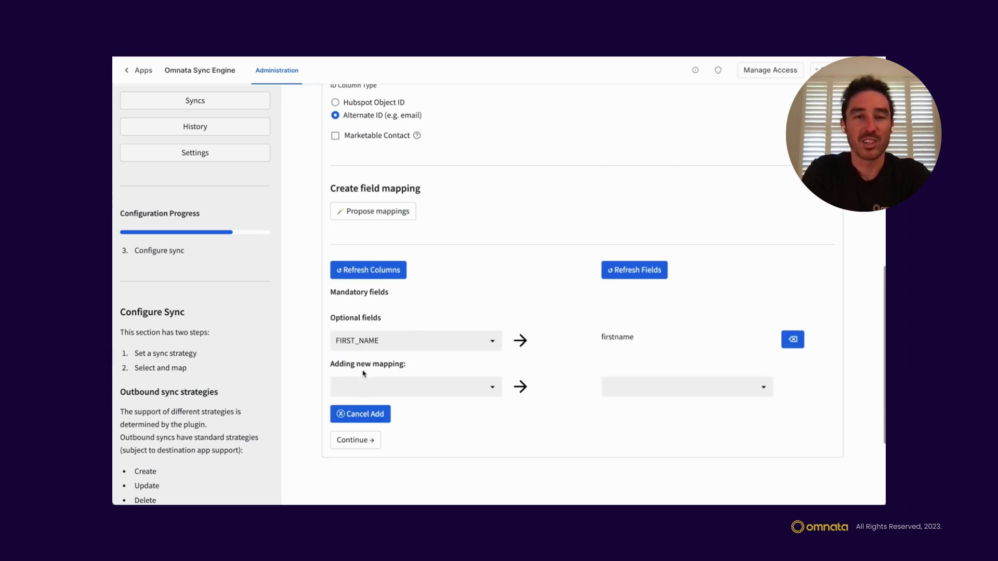
pyautogui.click(364, 380)
pyautogui.write('las')
pyautogui.press('Return')
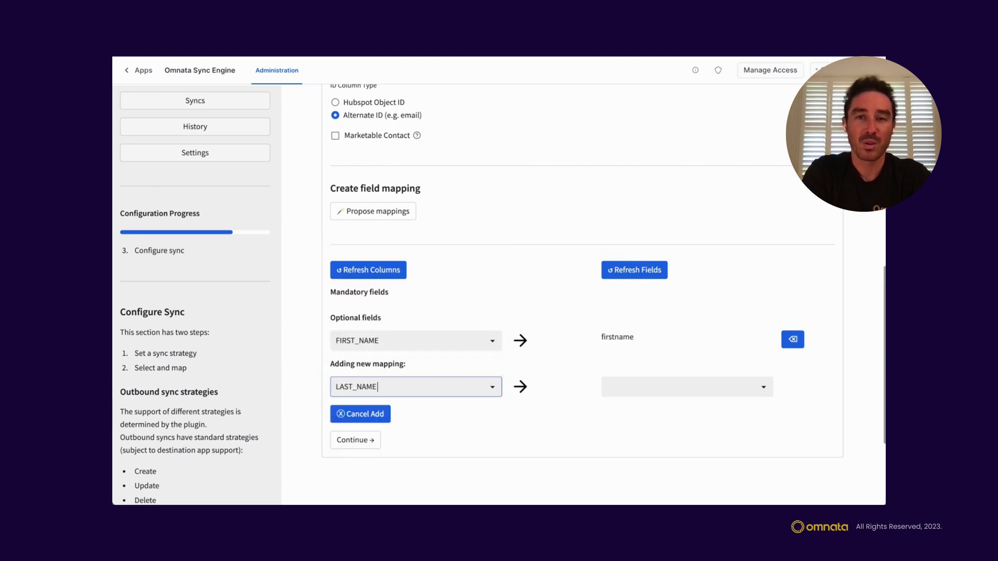
pyautogui.click(624, 387)
pyautogui.write('last')
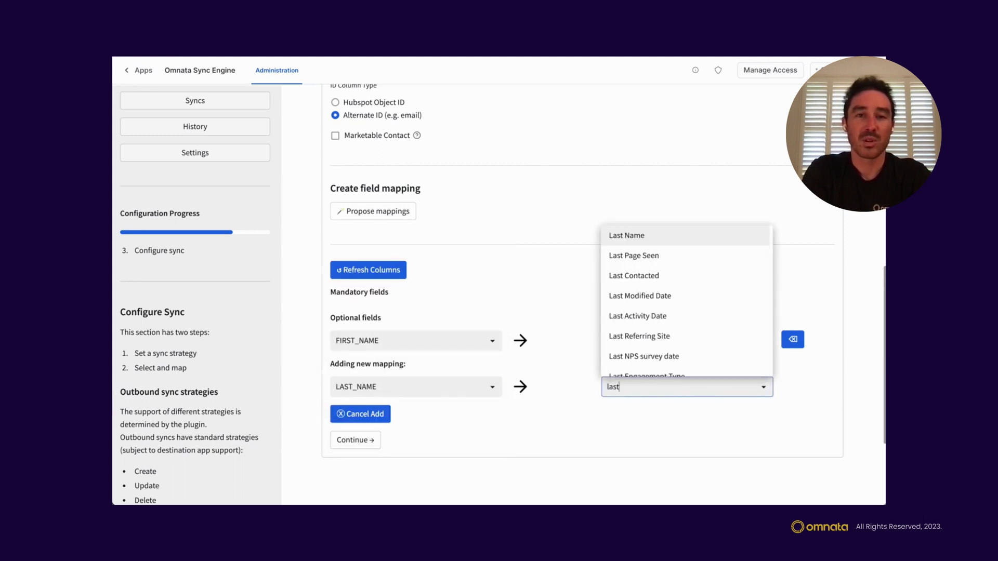
pyautogui.press('Return')
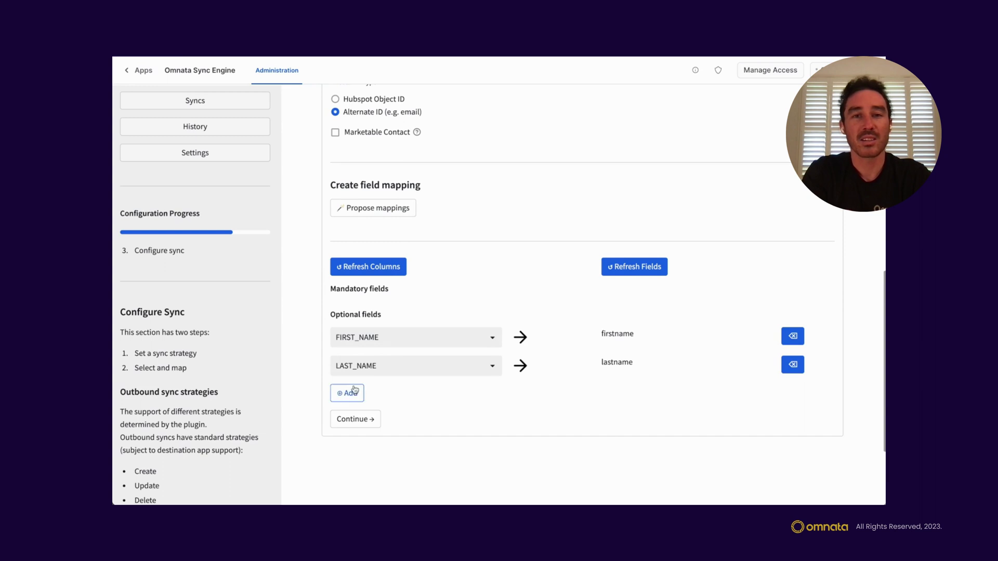
# Step: Add a field mapping from the CONTACT_NUMBER column to HubSpot's phone field
pyautogui.click(351, 394)
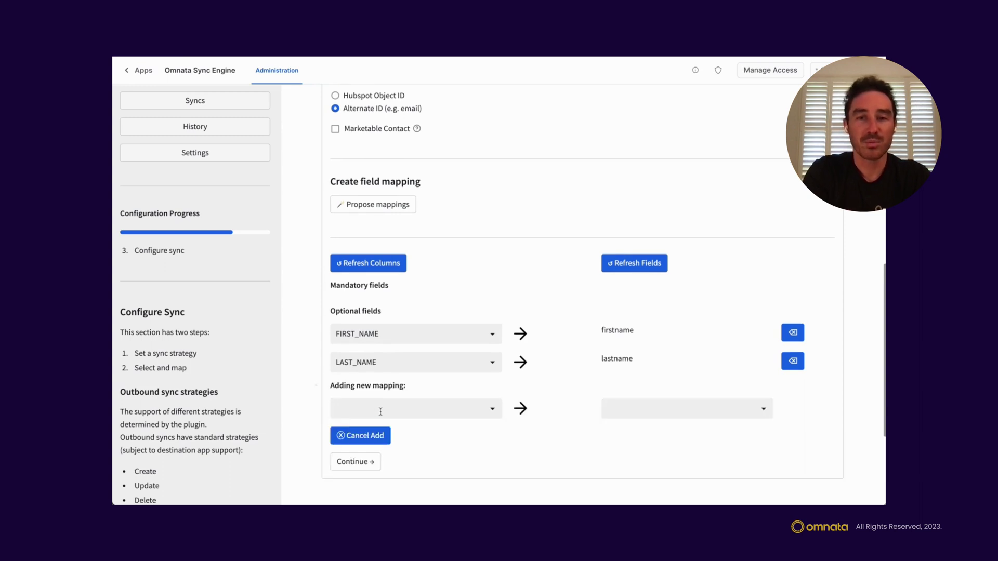
pyautogui.click(383, 410)
pyautogui.write('con')
pyautogui.press('Return')
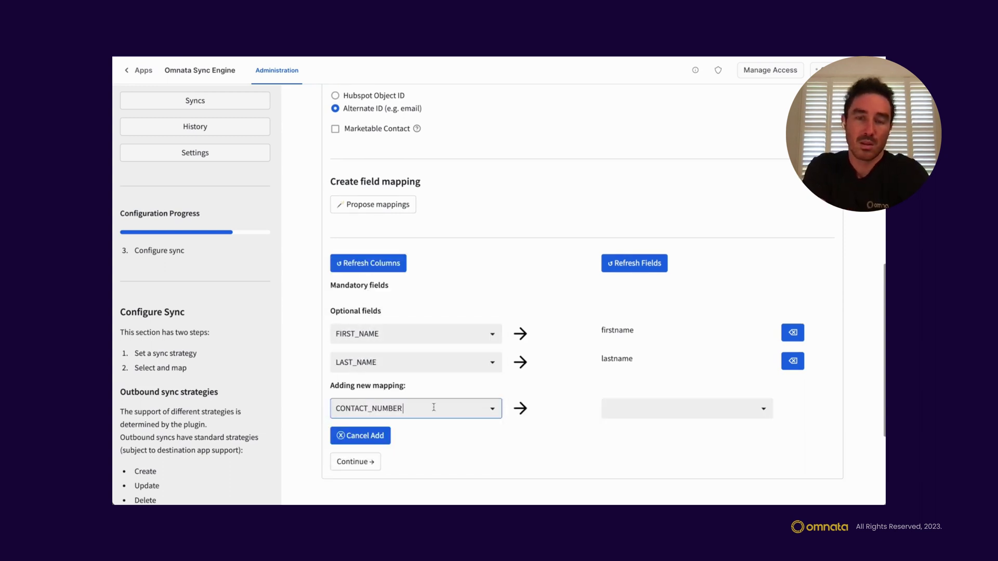
pyautogui.click(624, 410)
pyautogui.write('phone')
pyautogui.press('Return')
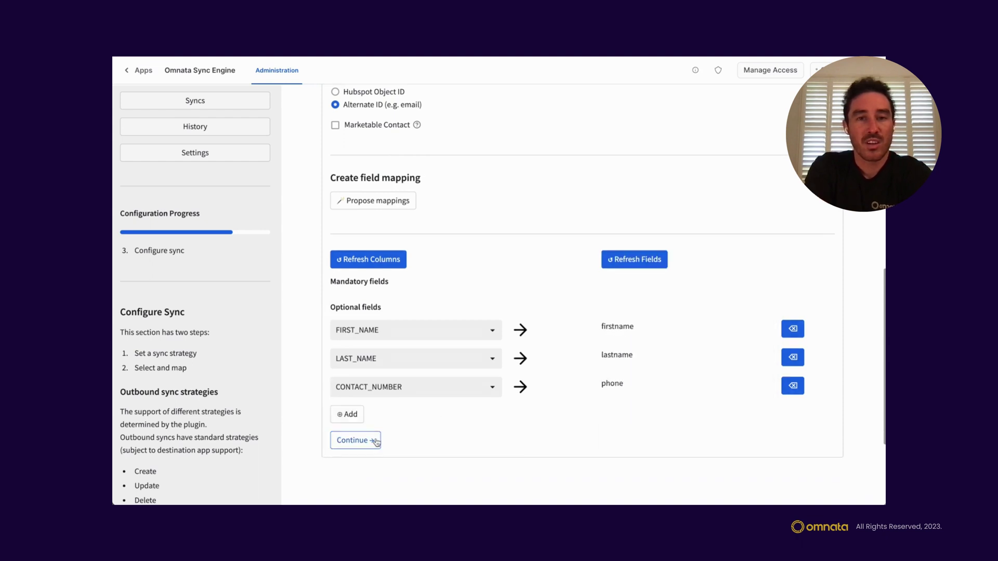
# Step: Add a field mapping from the TITLE column to HubSpot's Job Title field
pyautogui.click(352, 417)
pyautogui.click(356, 429)
pyautogui.write('tit')
pyautogui.press('Return')
pyautogui.click(623, 430)
pyautogui.write('tit')
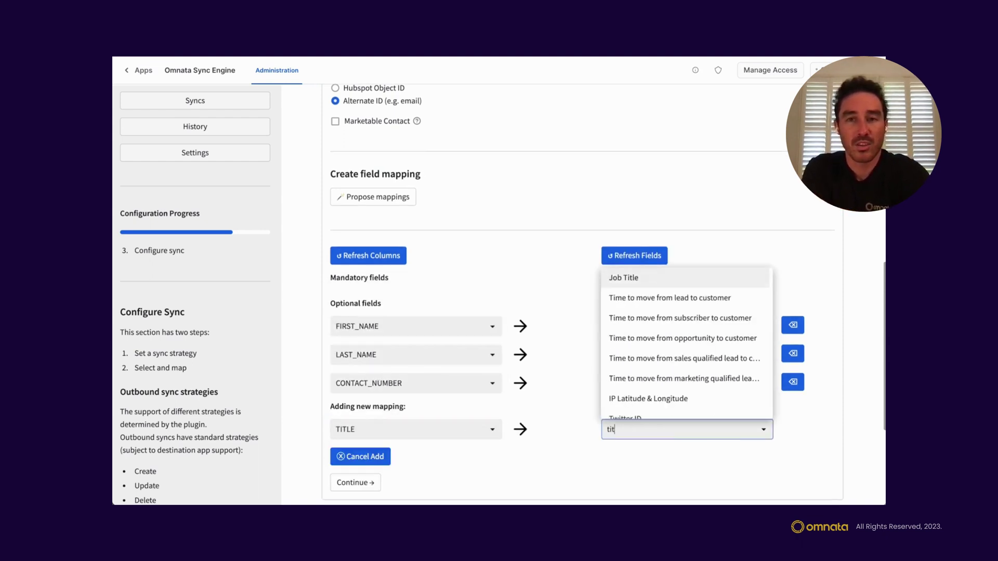
pyautogui.press('Return')
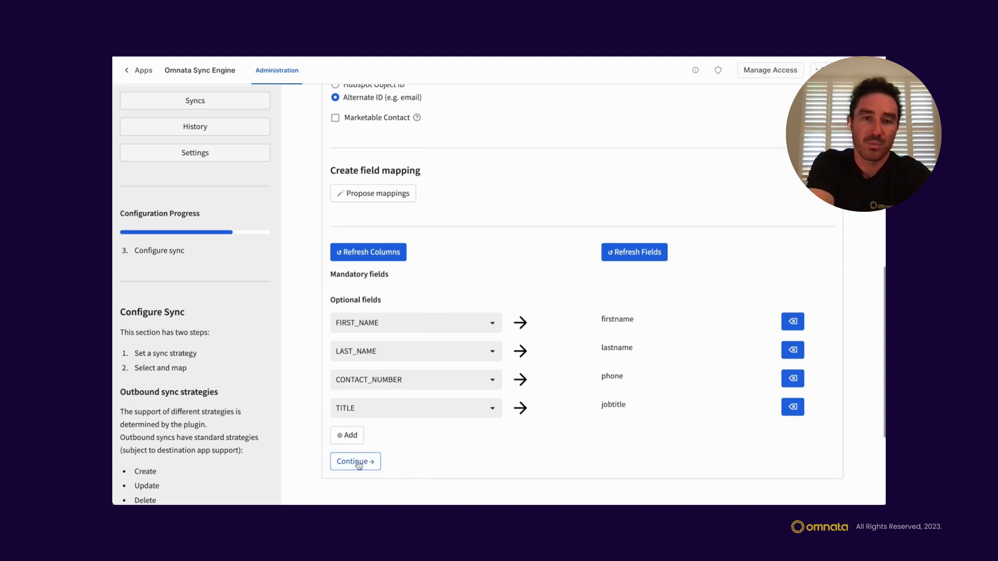
# Step: Continue to the sync deployment settings and rename the sync to SAMPLE CONTACTS to HubSpot
pyautogui.click(353, 460)
pyautogui.scroll(3, 489, 421)
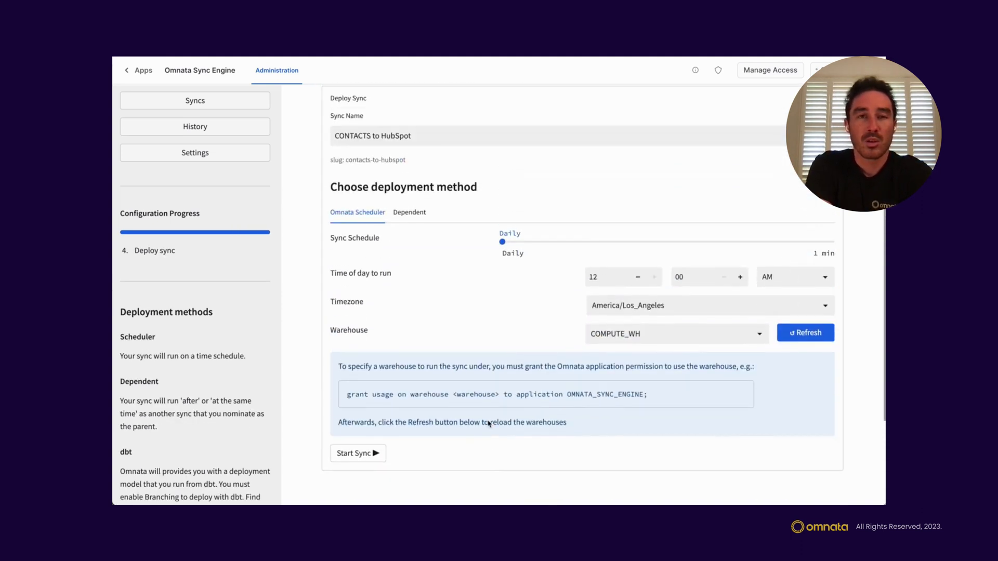
pyautogui.click(342, 136)
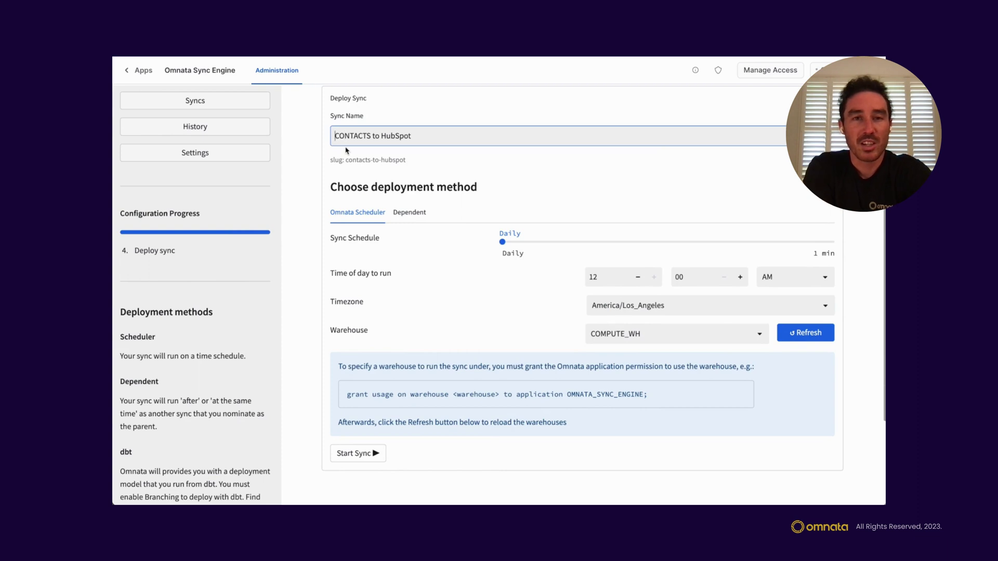
pyautogui.write('SAMPLE')
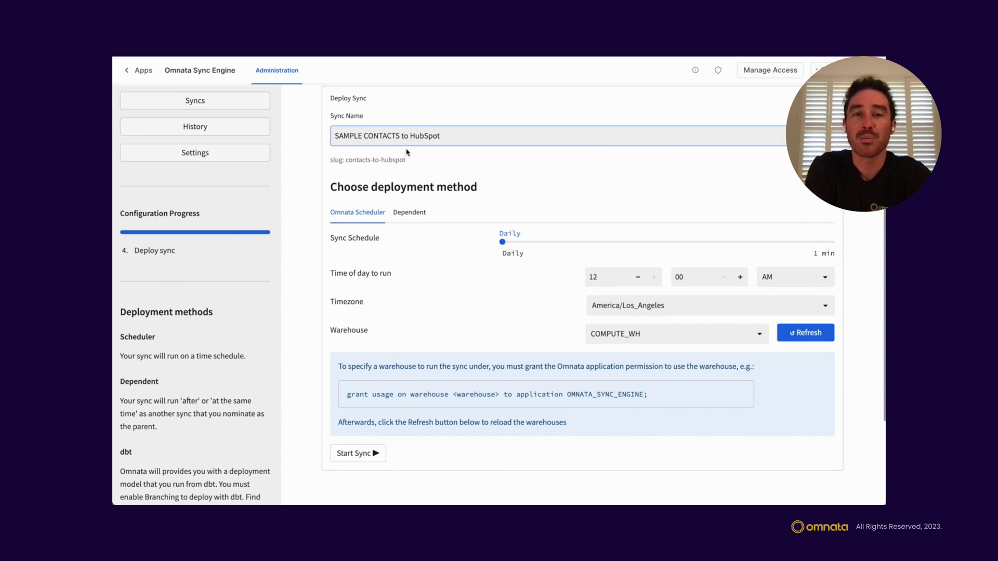
# Step: Apply the new sync name and start the sync on the Omnata Scheduler with a daily schedule
pyautogui.click(454, 171)
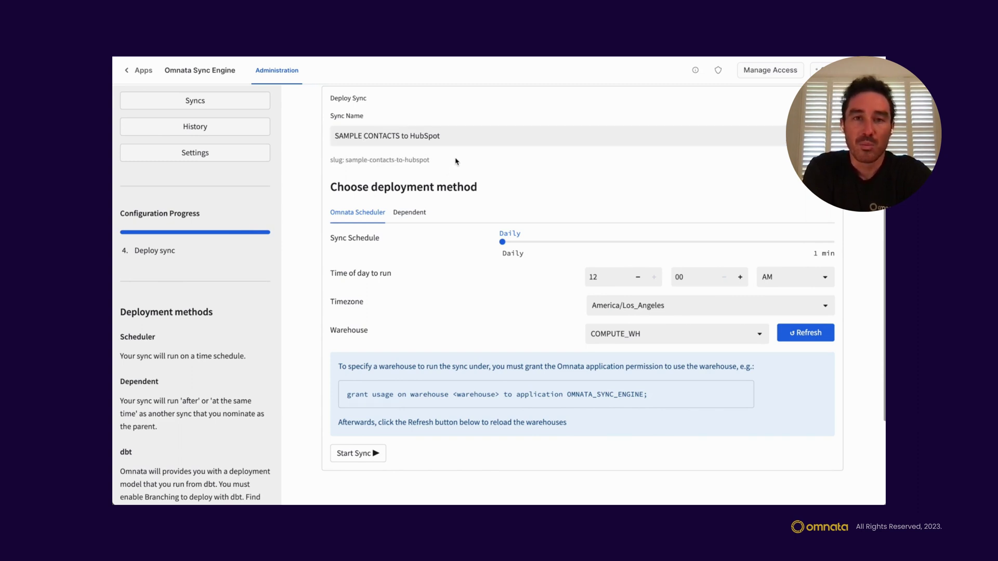
pyautogui.click(359, 454)
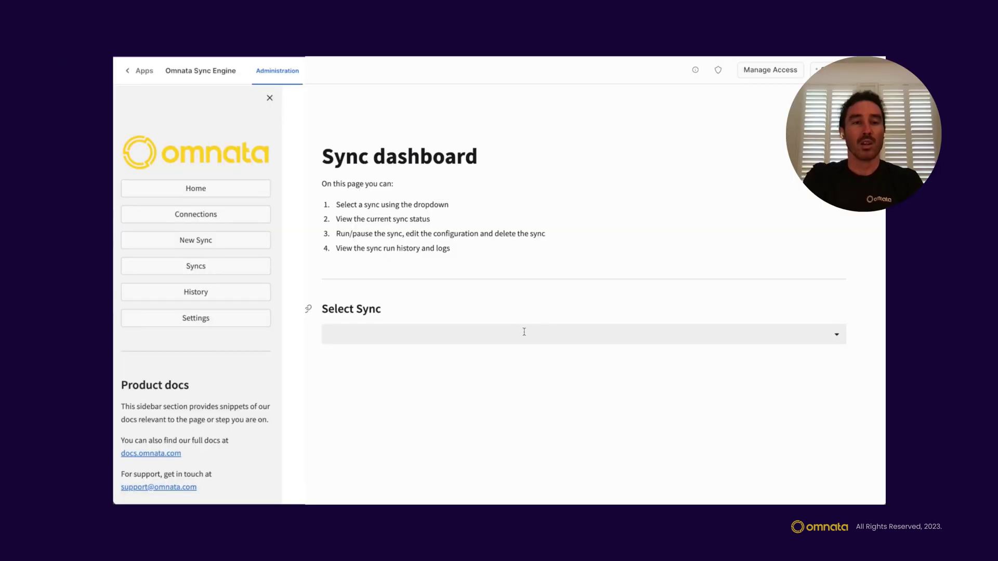
# Step: Select the SAMPLE CONTACTS to HubSpot sync in the sync dashboard and review its endpoints and sync configuration
pyautogui.click(524, 335)
pyautogui.click(463, 395)
pyautogui.scroll(-2, 495, 424)
pyautogui.scroll(-1, 498, 426)
pyautogui.scroll(-4, 497, 426)
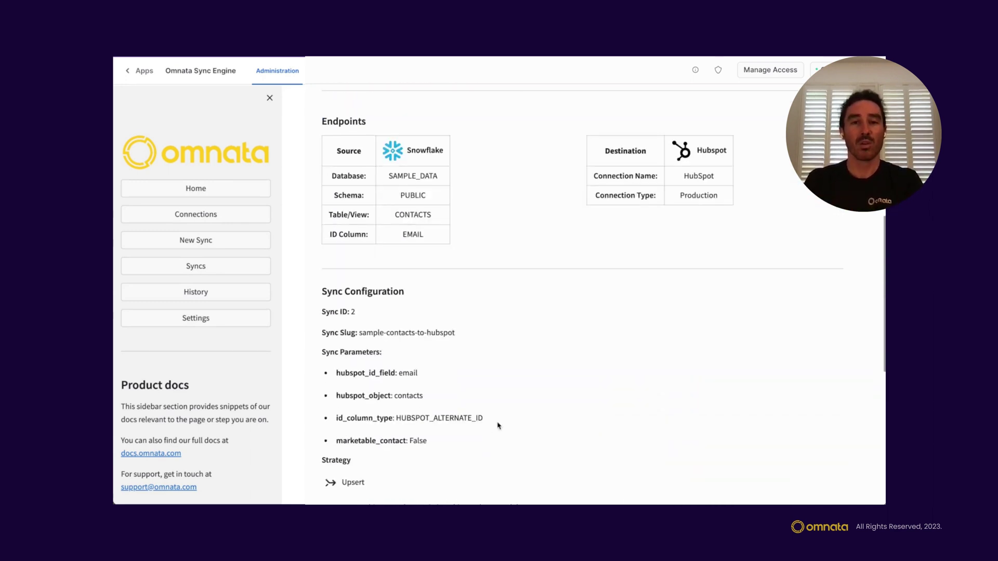
pyautogui.scroll(-1, 498, 426)
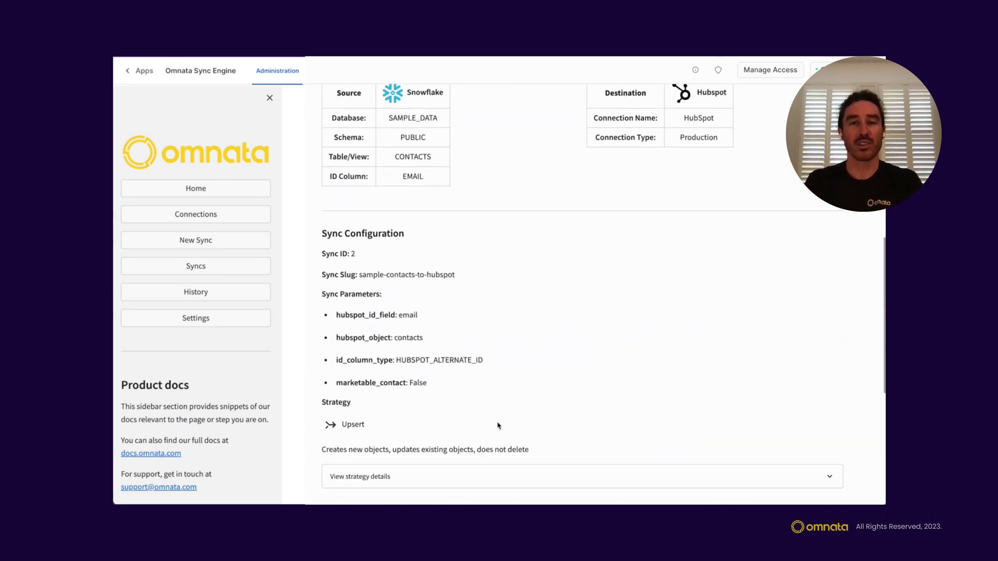
pyautogui.scroll(-1, 497, 426)
# Step: Expand the upsert strategy details and review the record change actions and field mappings
pyautogui.click(482, 442)
pyautogui.scroll(-1, 485, 443)
pyautogui.scroll(-2, 486, 442)
pyautogui.scroll(-2, 485, 443)
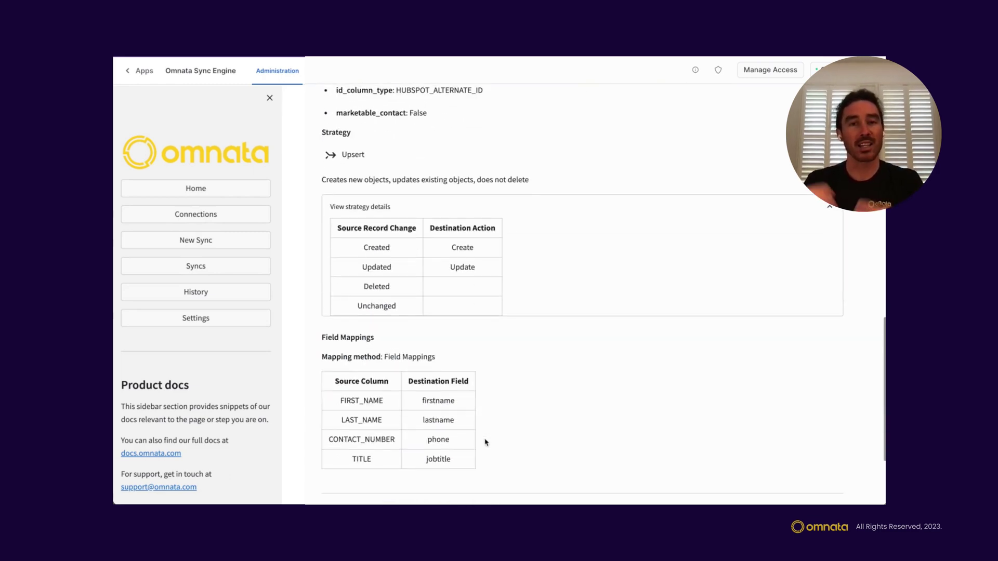
pyautogui.scroll(10, 486, 443)
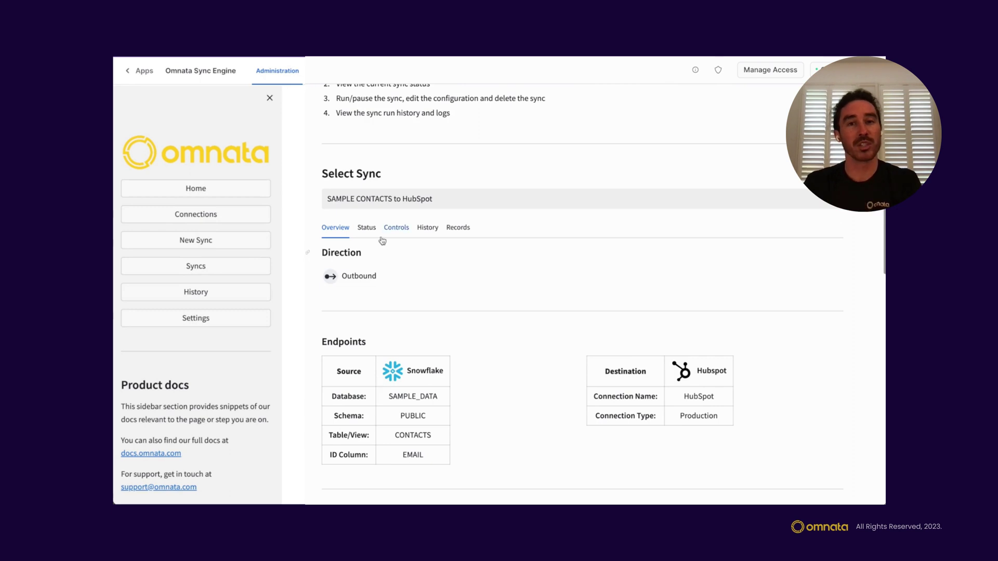
# Step: Check the sync's run history and trigger a manual run of the sync
pyautogui.click(426, 228)
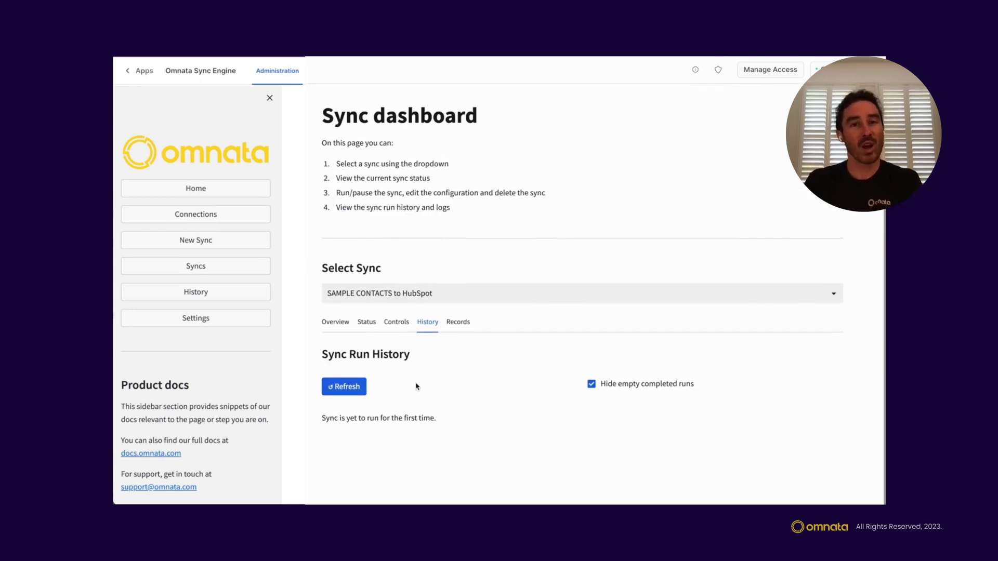
pyautogui.click(398, 330)
pyautogui.scroll(-2, 305, 361)
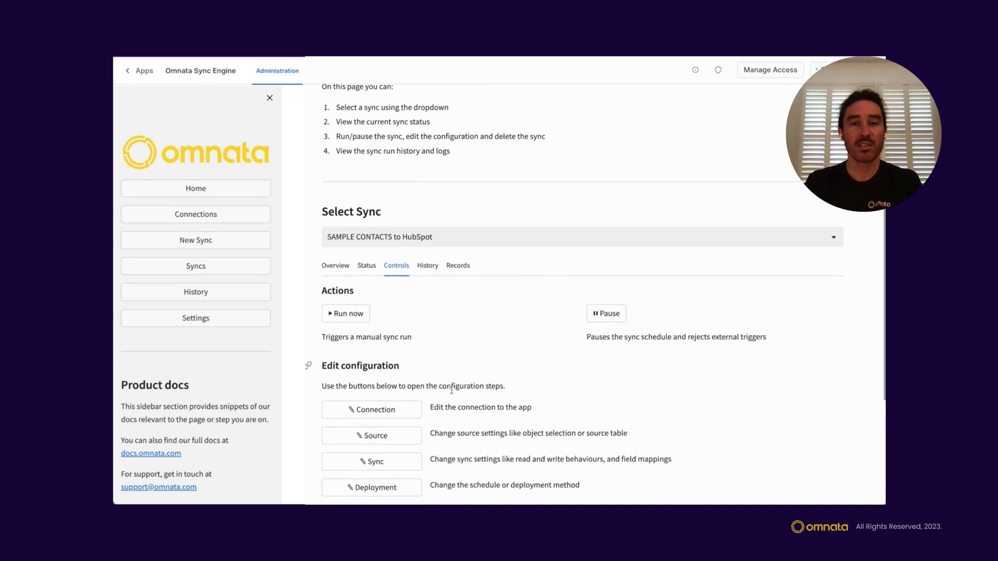
pyautogui.scroll(-1, 453, 392)
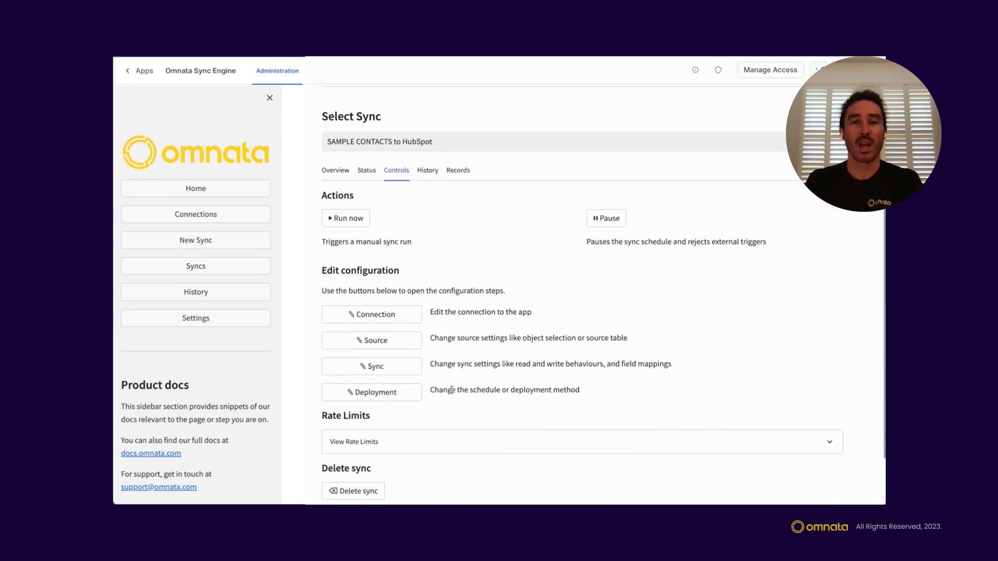
pyautogui.click(345, 216)
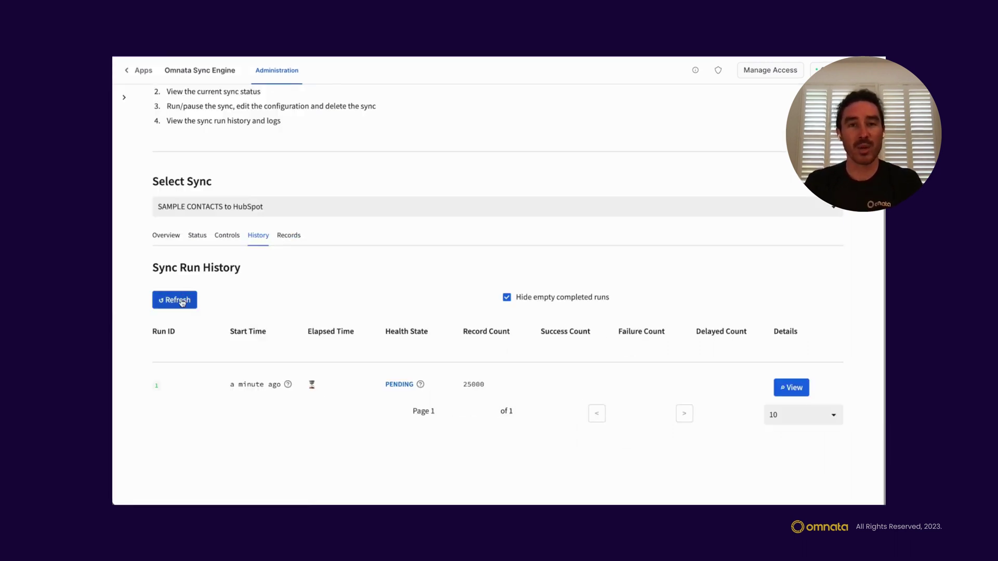
# Step: Refresh the sync run history and open the details of run 1 to review its records
pyautogui.click(182, 302)
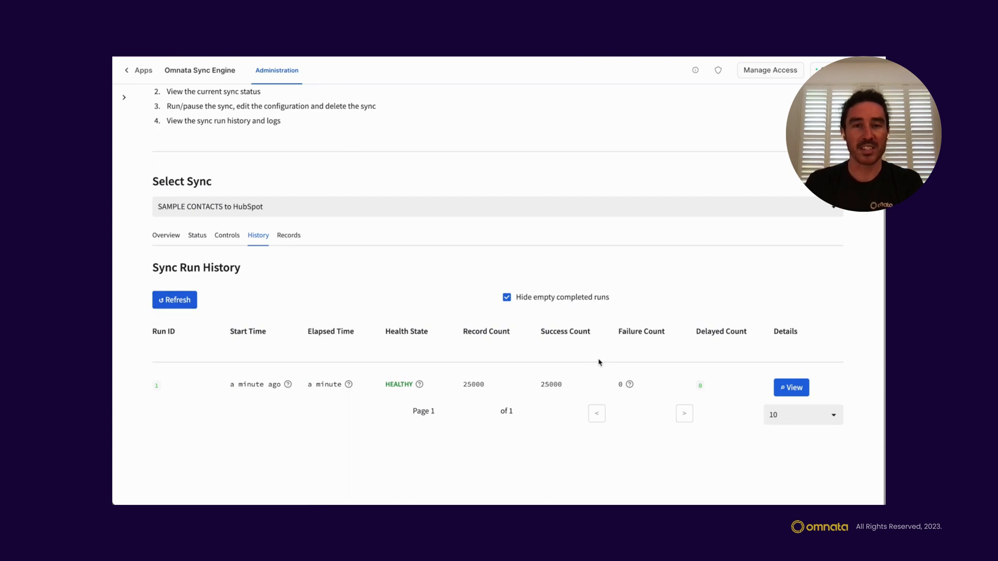
pyautogui.click(805, 388)
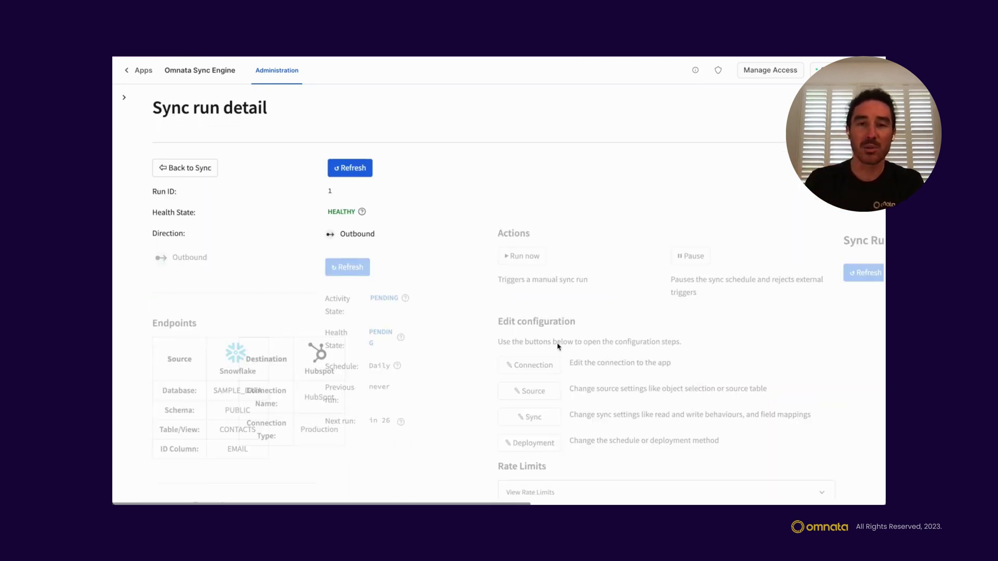
pyautogui.scroll(-1, 557, 345)
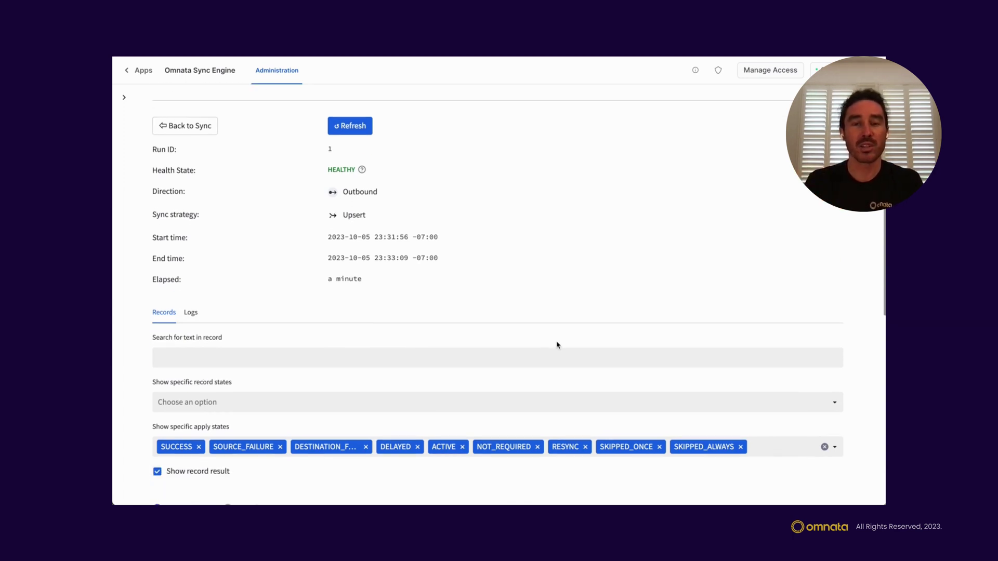
pyautogui.scroll(-5, 557, 345)
pyautogui.scroll(-2, 558, 345)
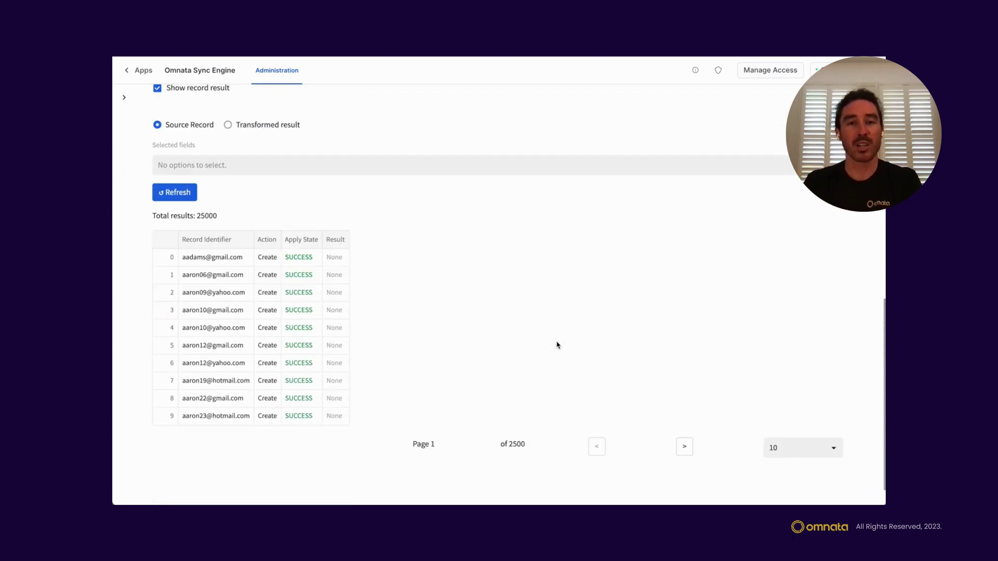
# Step: Show the transformed result for the run's records and review the mapped field values
pyautogui.scroll(1, 557, 346)
pyautogui.click(228, 156)
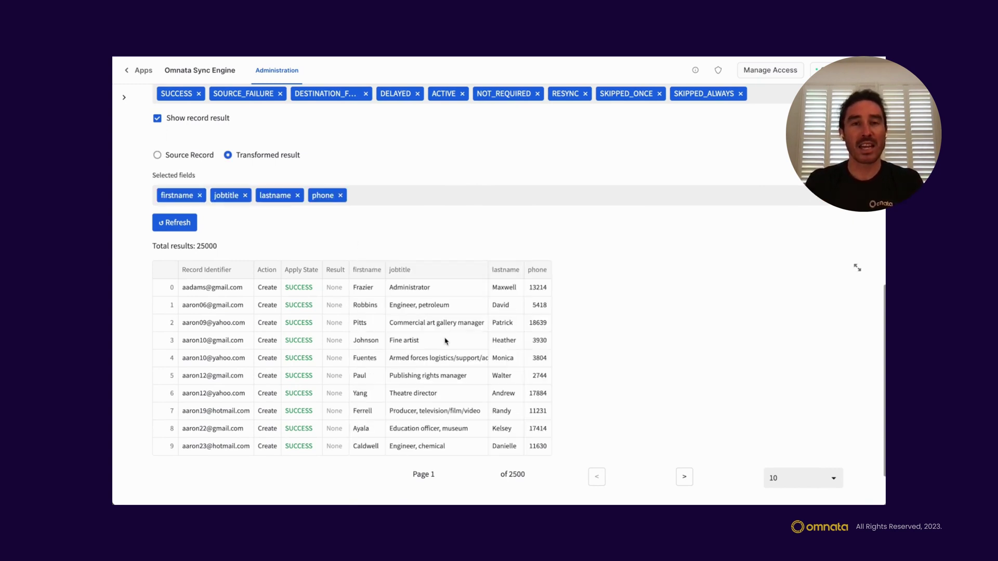
pyautogui.scroll(-2, 445, 341)
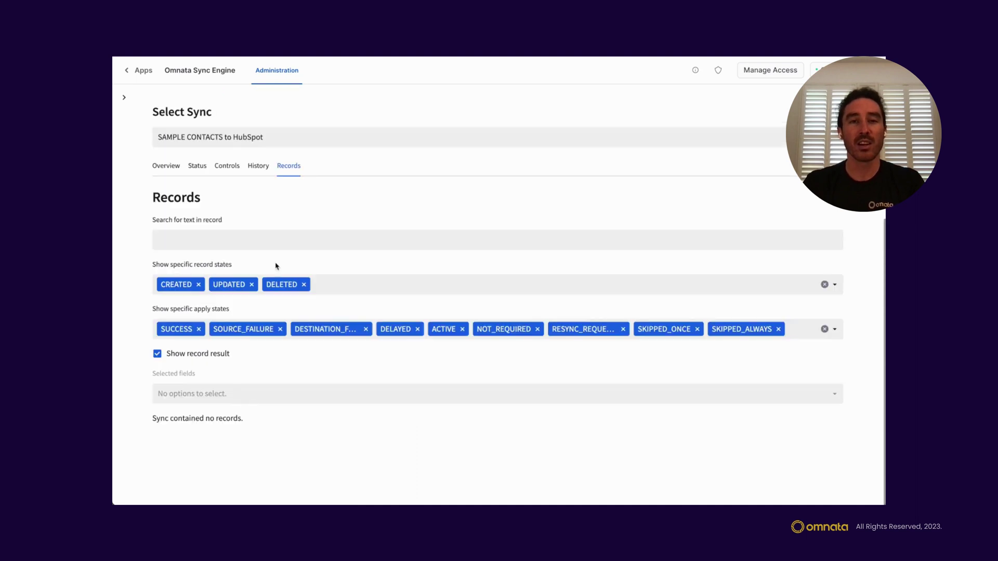
# Step: Search the sync's records for a contact's first name and review the matching records
pyautogui.click(268, 233)
pyautogui.write('Frazier')
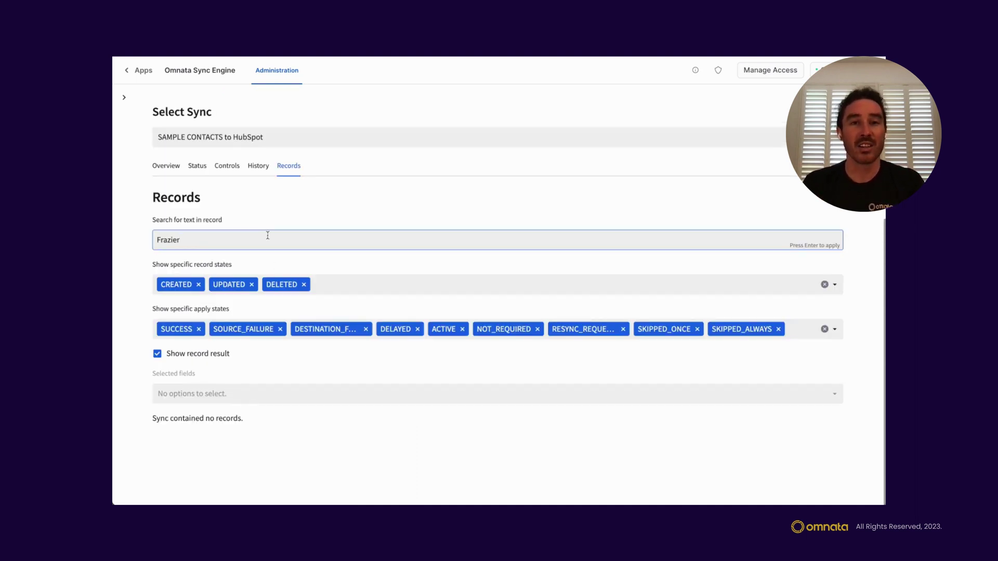
pyautogui.press('Return')
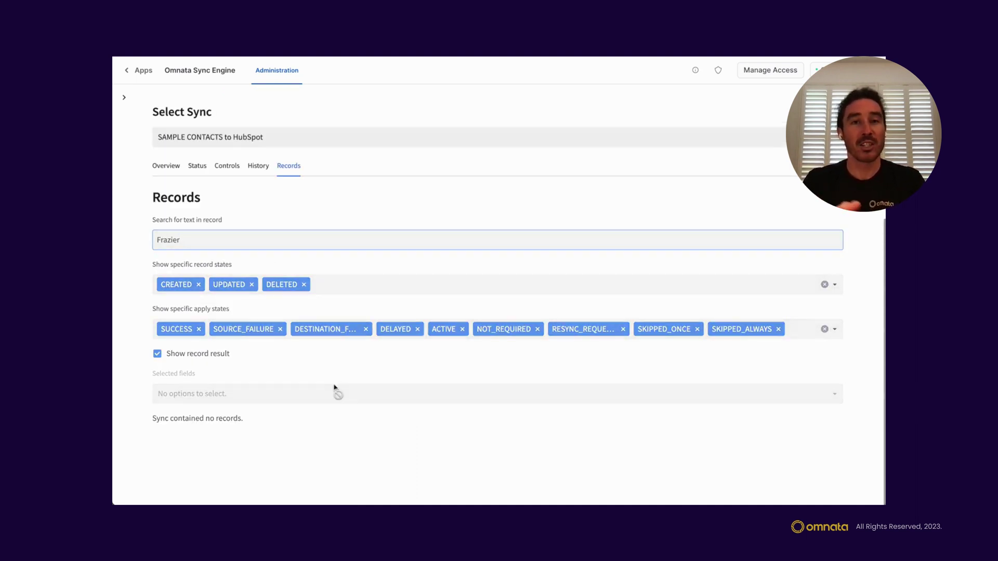
pyautogui.scroll(-5, 336, 389)
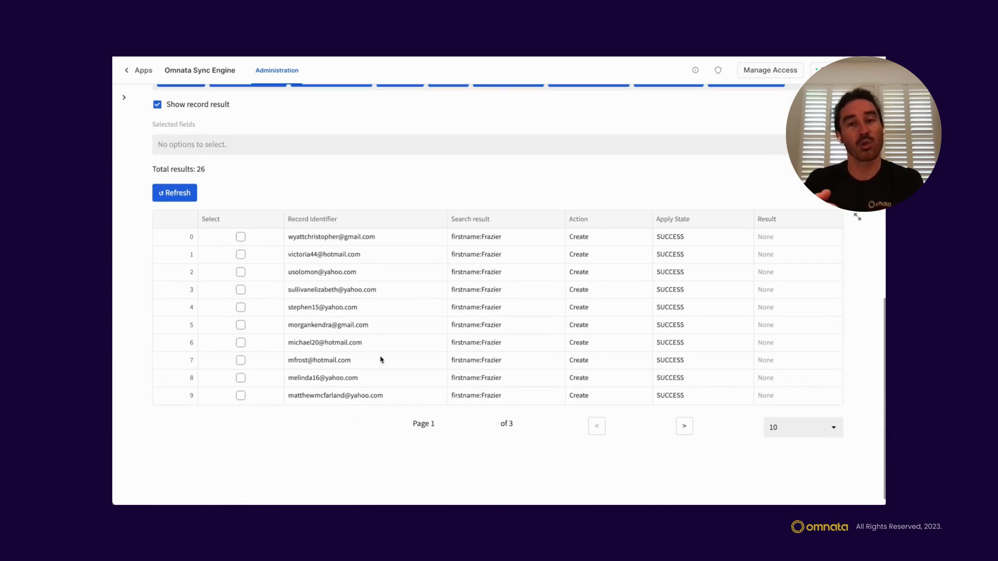
pyautogui.scroll(-1, 391, 356)
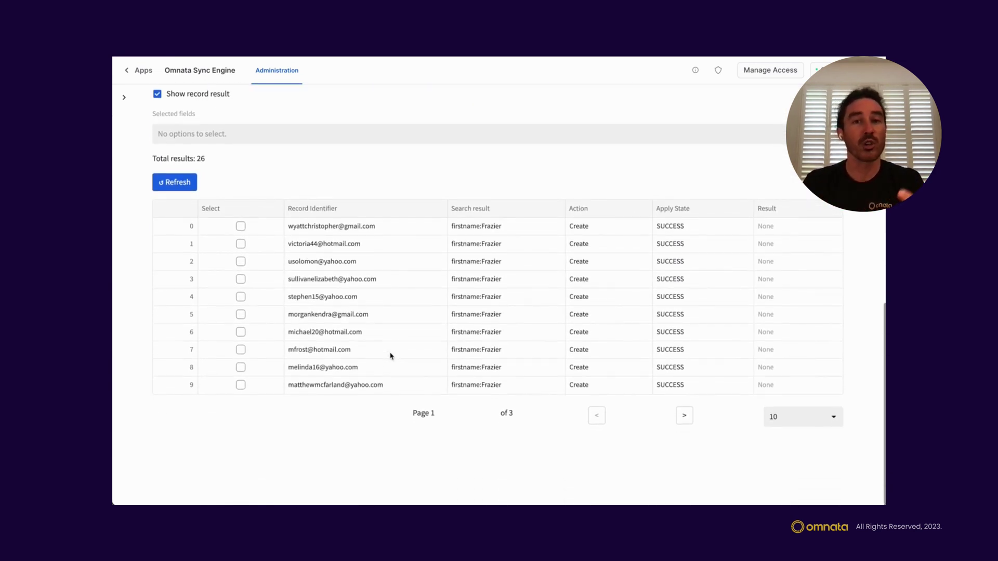